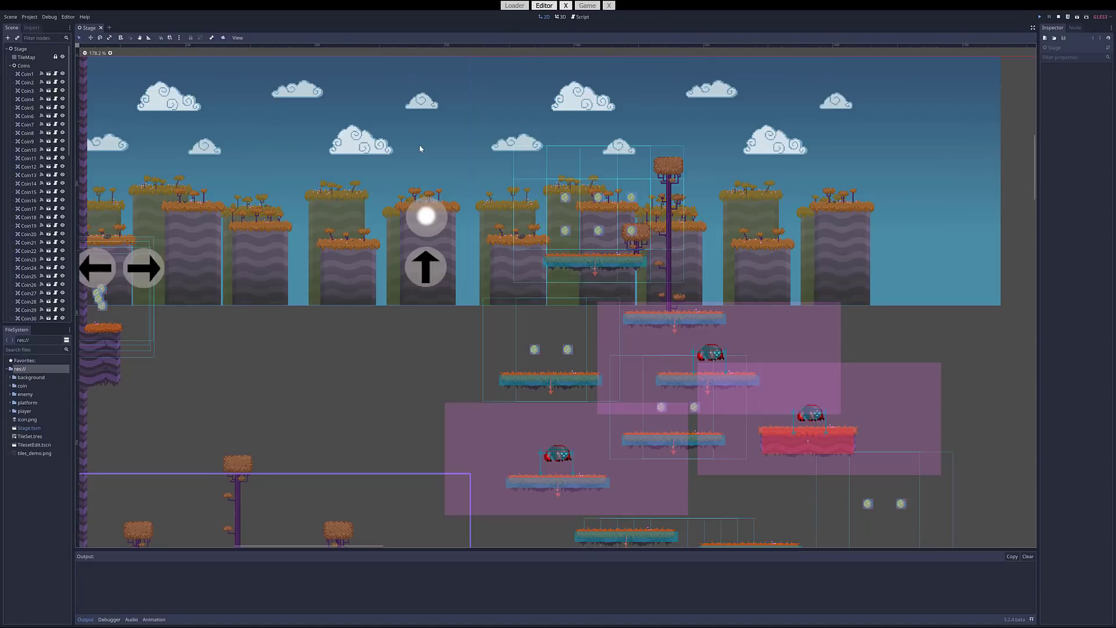
Step: Pan and zoom across the level, then select Coin30
{"action": "right_click", "coordinate": [25, 183]}
{"action": "left_click", "coordinate": [349, 149]}
{"action": "middle_click_drag", "start_coordinate": [548, 209], "coordinate": [541, 249]}
{"action": "scroll", "coordinate": [541, 249], "scroll_direction": "down", "scroll_amount": 4}
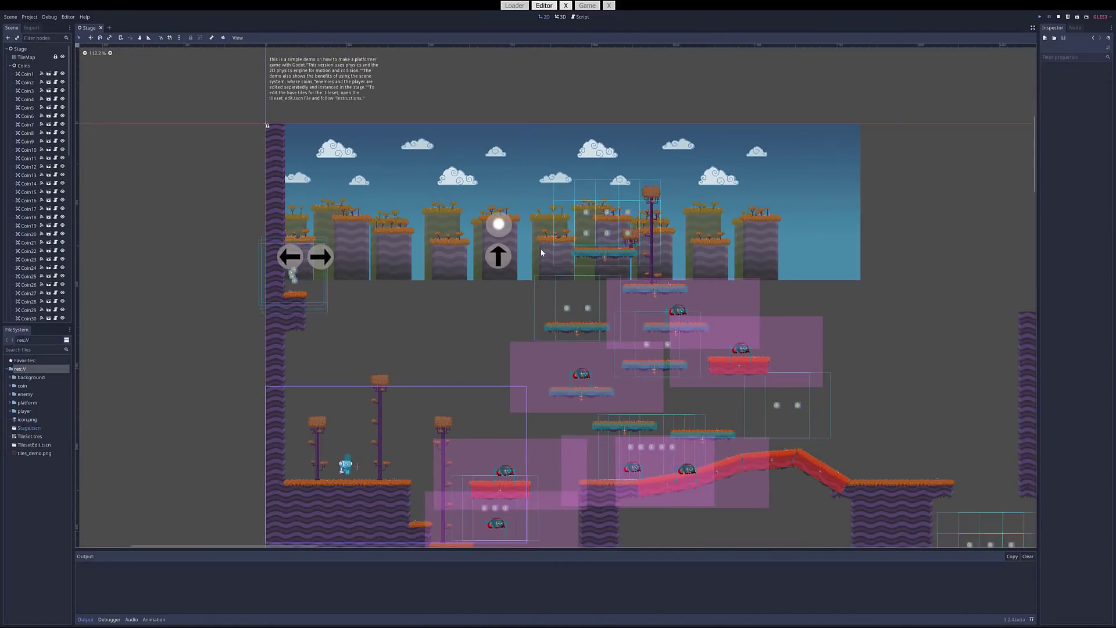
{"action": "scroll", "coordinate": [553, 319], "scroll_direction": "down", "scroll_amount": 10}
{"action": "scroll", "coordinate": [552, 320], "scroll_direction": "up", "scroll_amount": 20}
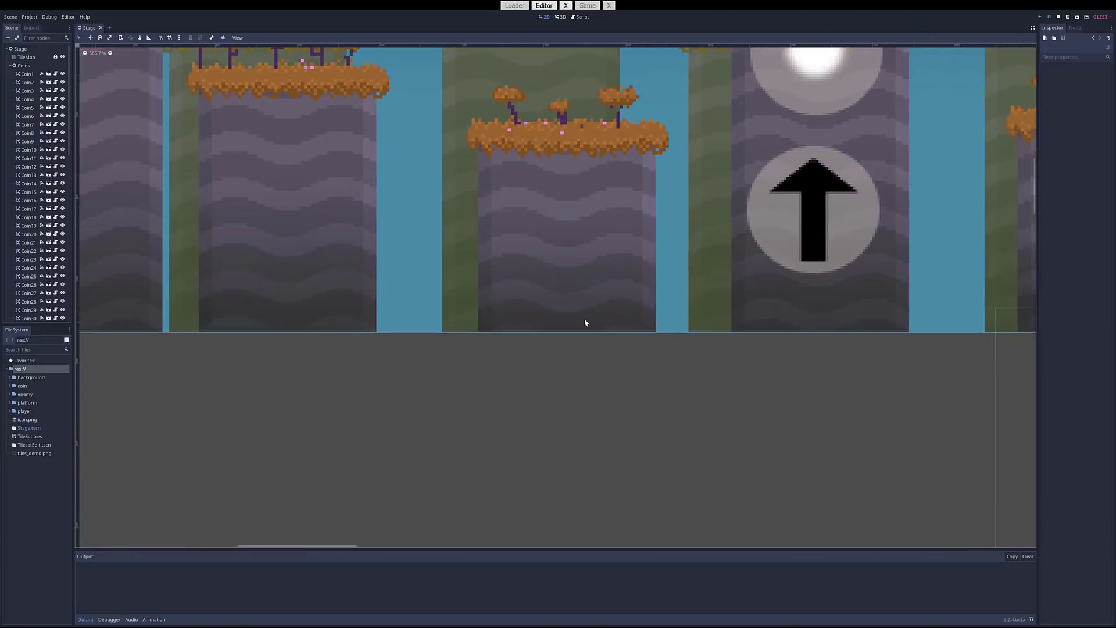
{"action": "middle_click_drag", "start_coordinate": [585, 322], "coordinate": [693, 299]}
{"action": "scroll", "coordinate": [296, 433], "scroll_direction": "down", "scroll_amount": 3}
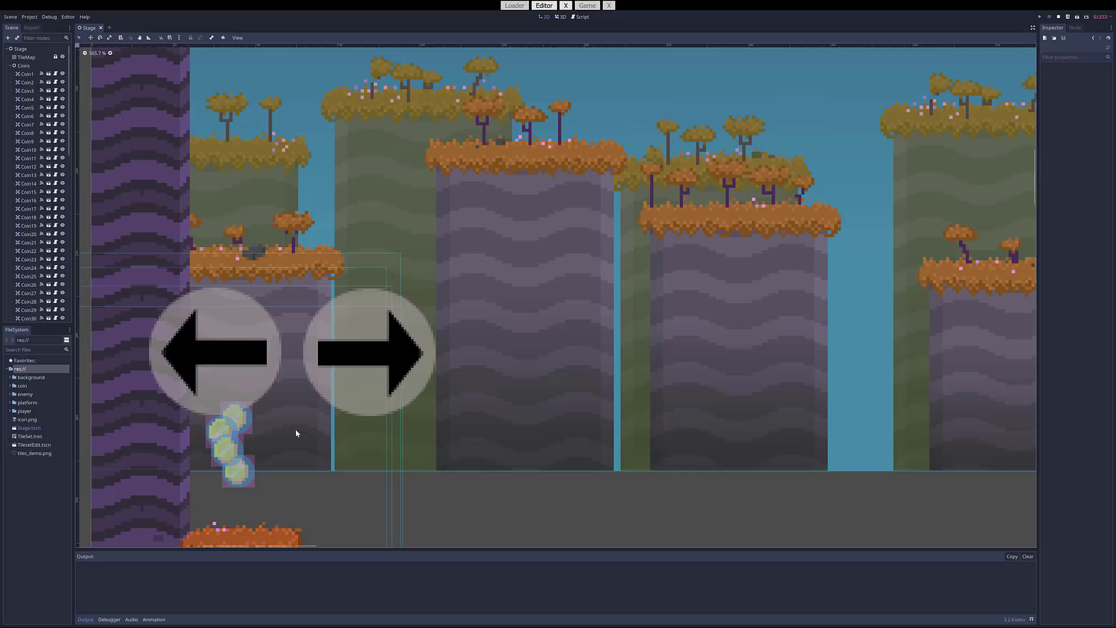
{"action": "left_click", "coordinate": [224, 446]}
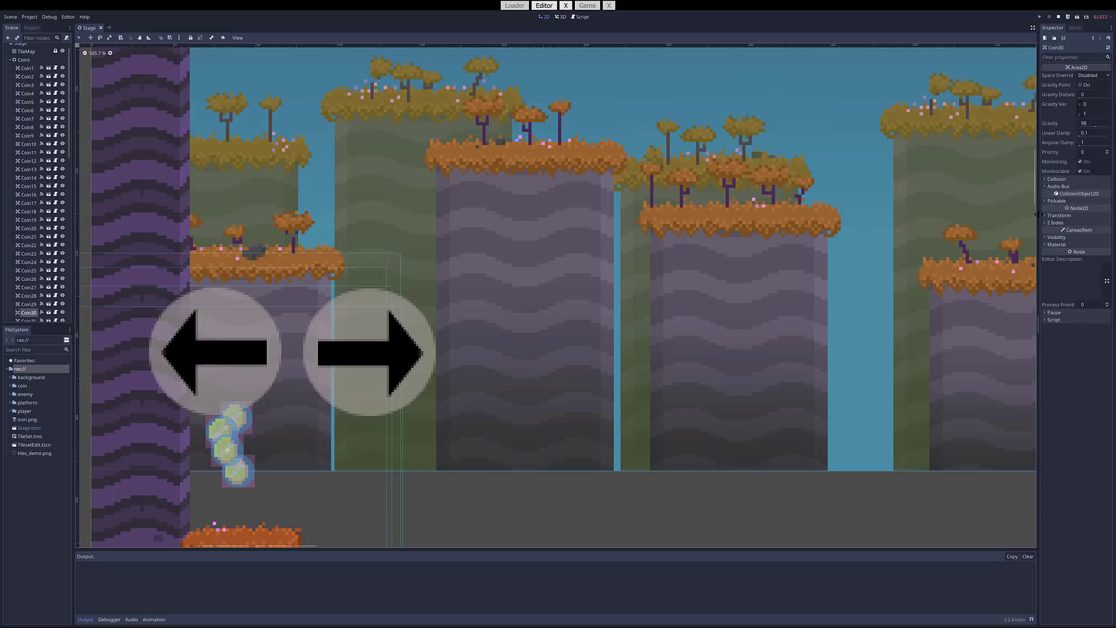
Step: Widen the Inspector and dock Coin30's Node signals tab beside the Scene tab
{"action": "left_click_drag", "start_coordinate": [1037, 214], "coordinate": [975, 214]}
{"action": "left_click", "coordinate": [1013, 29]}
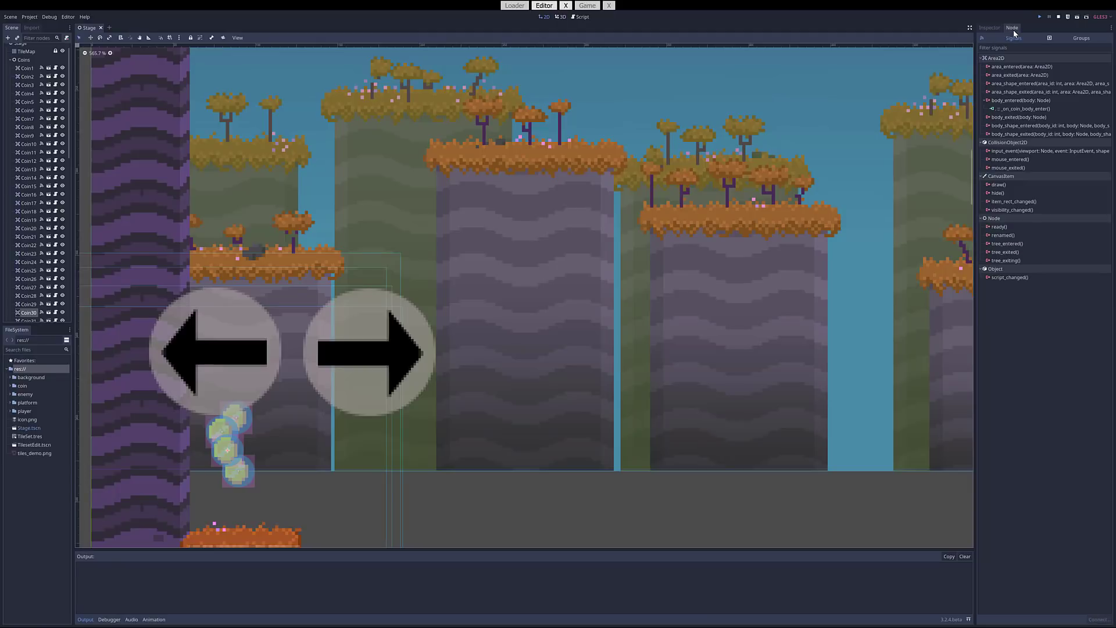
{"action": "left_click_drag", "start_coordinate": [1015, 32], "coordinate": [51, 29]}
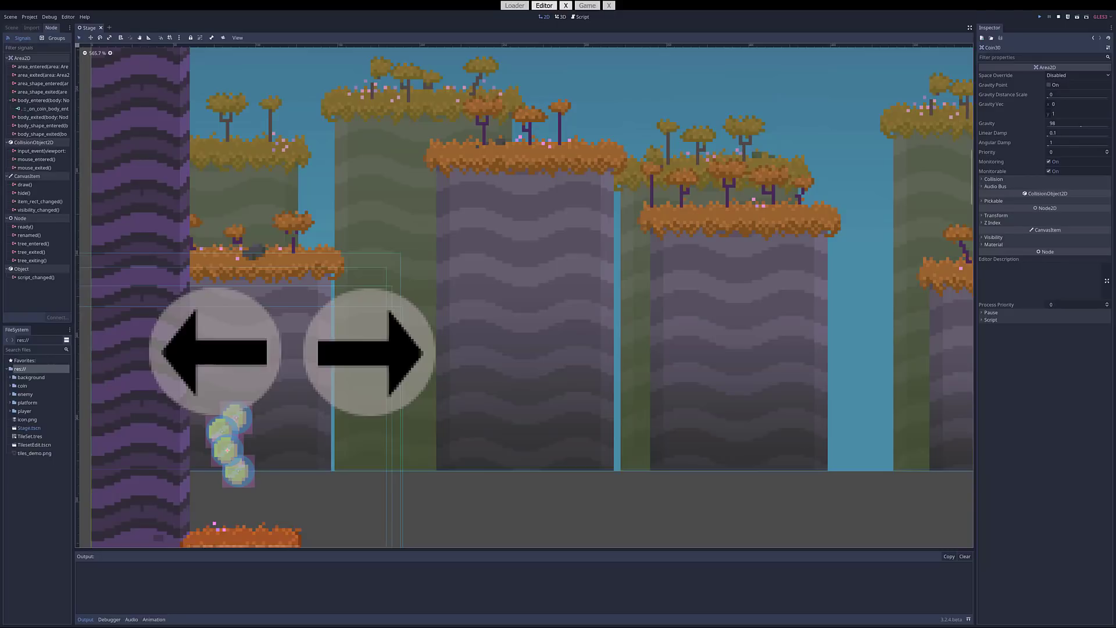
Step: Frame the coin cluster, then bring back the Stage tree listing Coin1 to Coin30
{"action": "mouse_move", "coordinate": [68, 2]}
{"action": "scroll", "coordinate": [596, 314], "scroll_direction": "down", "scroll_amount": 5}
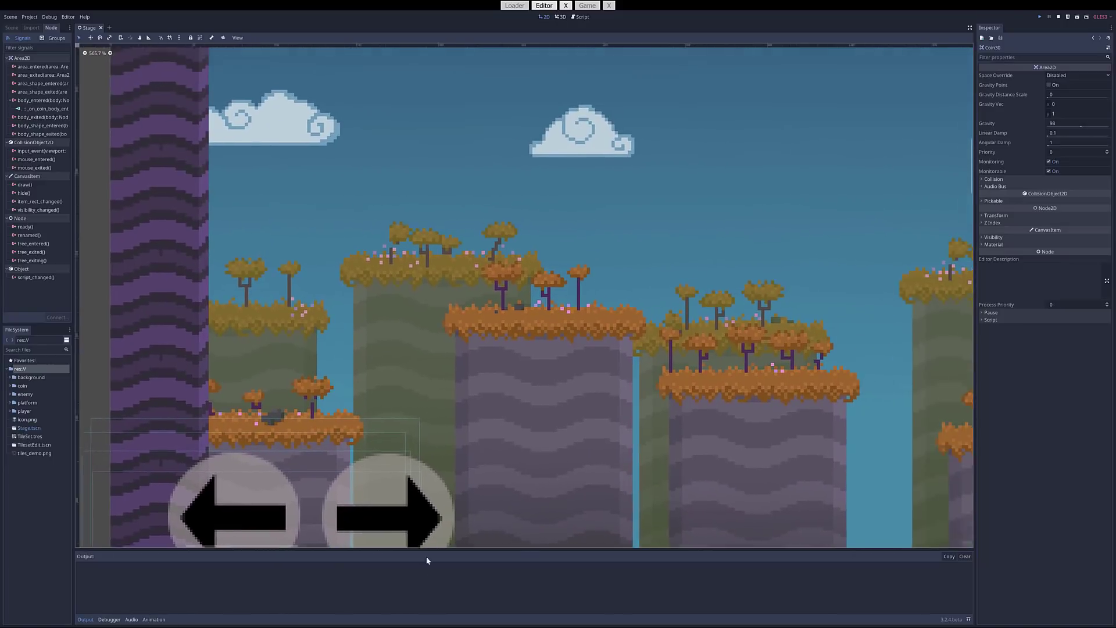
{"action": "scroll", "coordinate": [627, 394], "scroll_direction": "up", "scroll_amount": 5}
{"action": "middle_click_drag", "start_coordinate": [626, 393], "coordinate": [295, 295]}
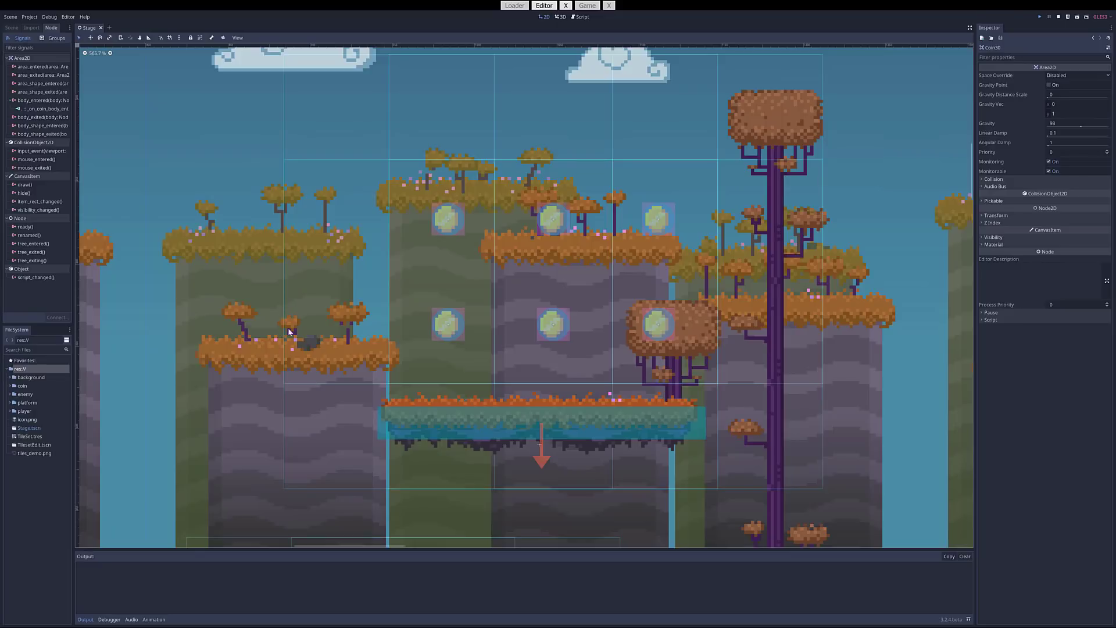
{"action": "middle_click_drag", "start_coordinate": [400, 346], "coordinate": [498, 368]}
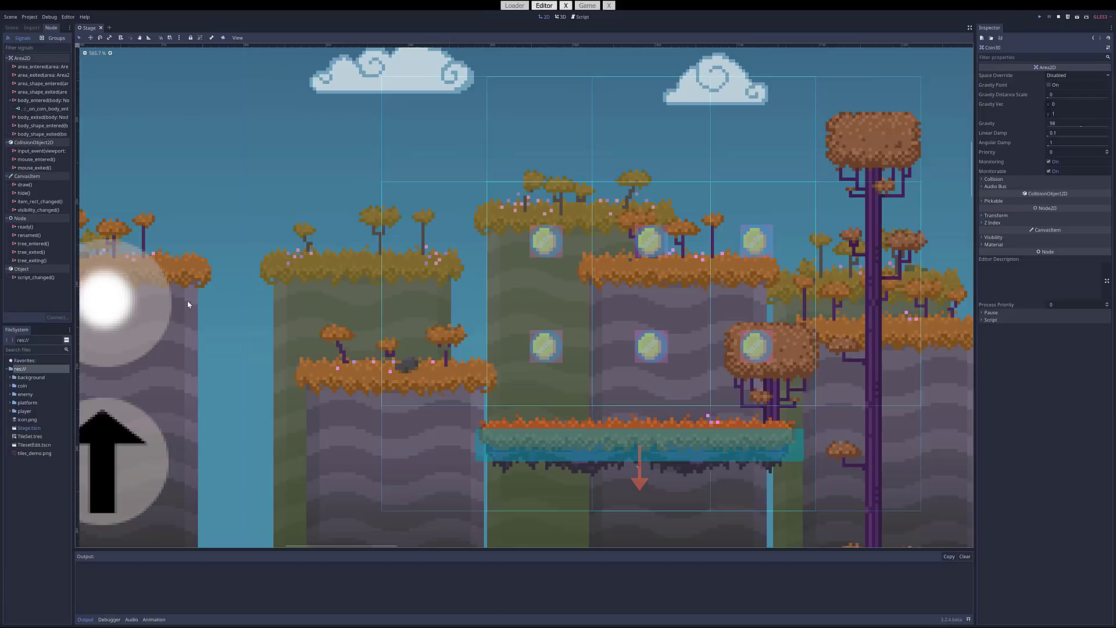
{"action": "left_click", "coordinate": [11, 27]}
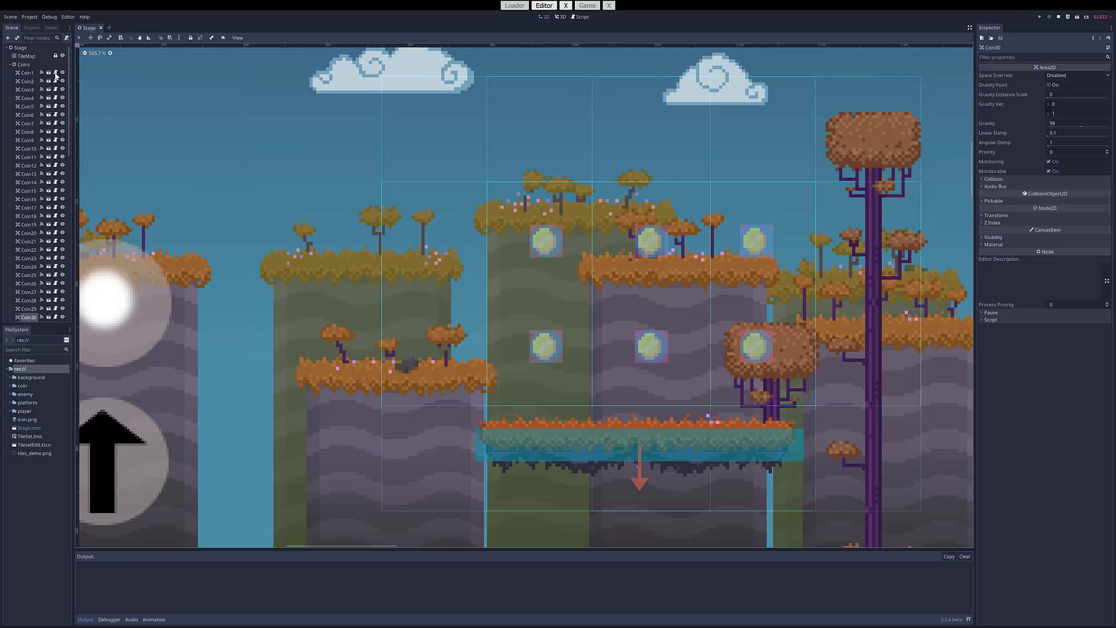
Step: Open Coin1's coin.gd script and enlarge the code font with Ctrl+scroll
{"action": "left_click", "coordinate": [55, 73]}
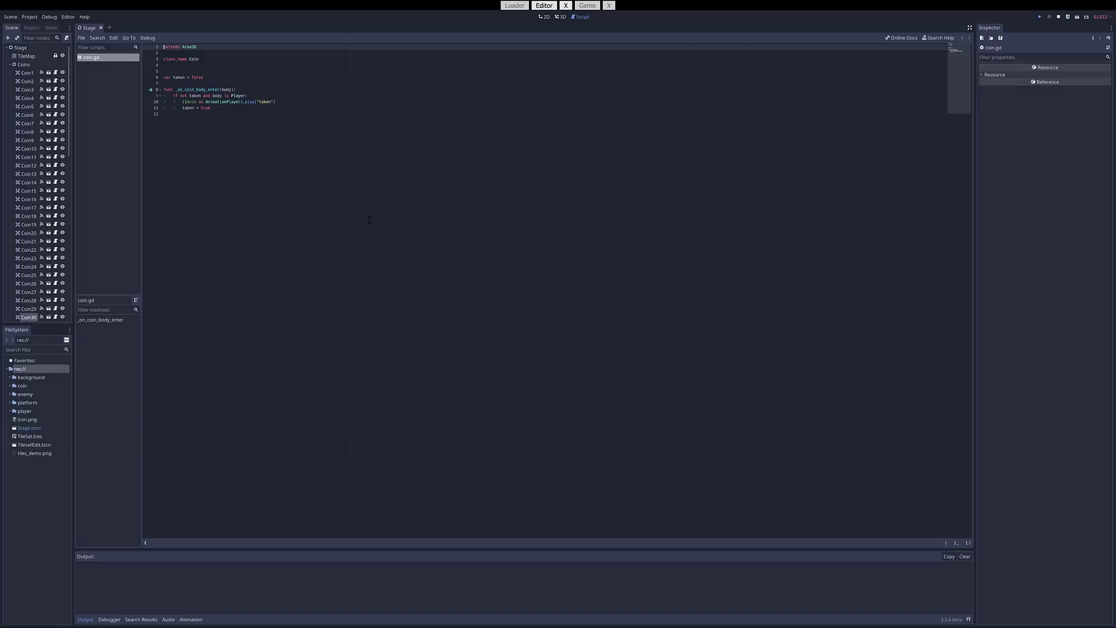
{"action": "scroll", "coordinate": [369, 219], "scroll_direction": "up", "scroll_amount": 1, "text": "ctrl"}
{"action": "scroll", "coordinate": [369, 220], "scroll_direction": "up", "scroll_amount": 5, "text": "ctrl"}
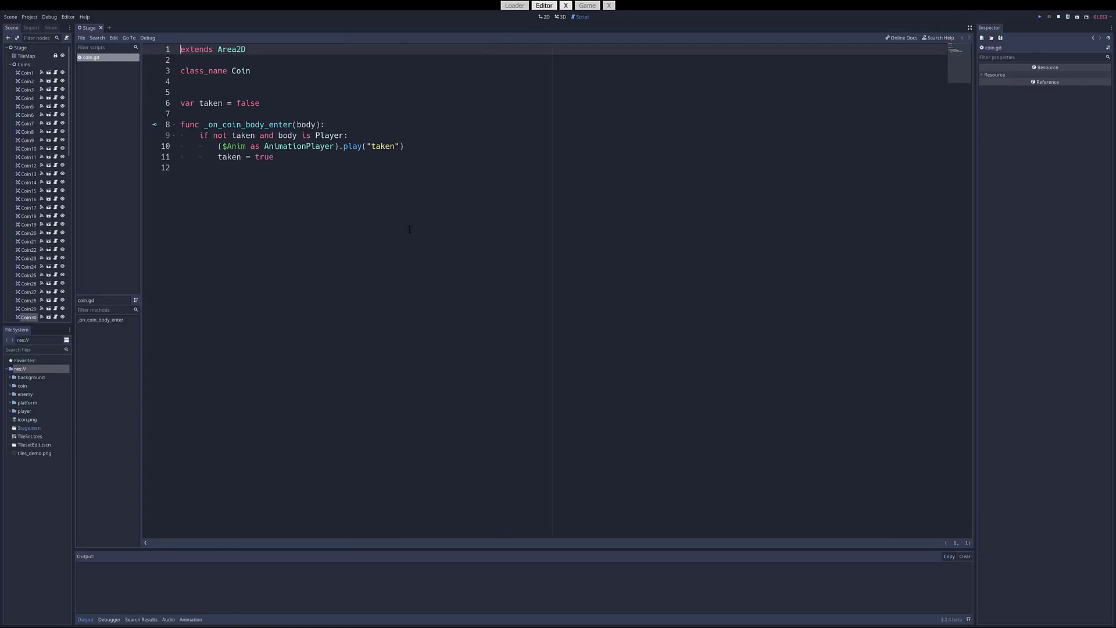
{"action": "scroll", "coordinate": [545, 270], "scroll_direction": "up", "scroll_amount": 3, "text": "ctrl"}
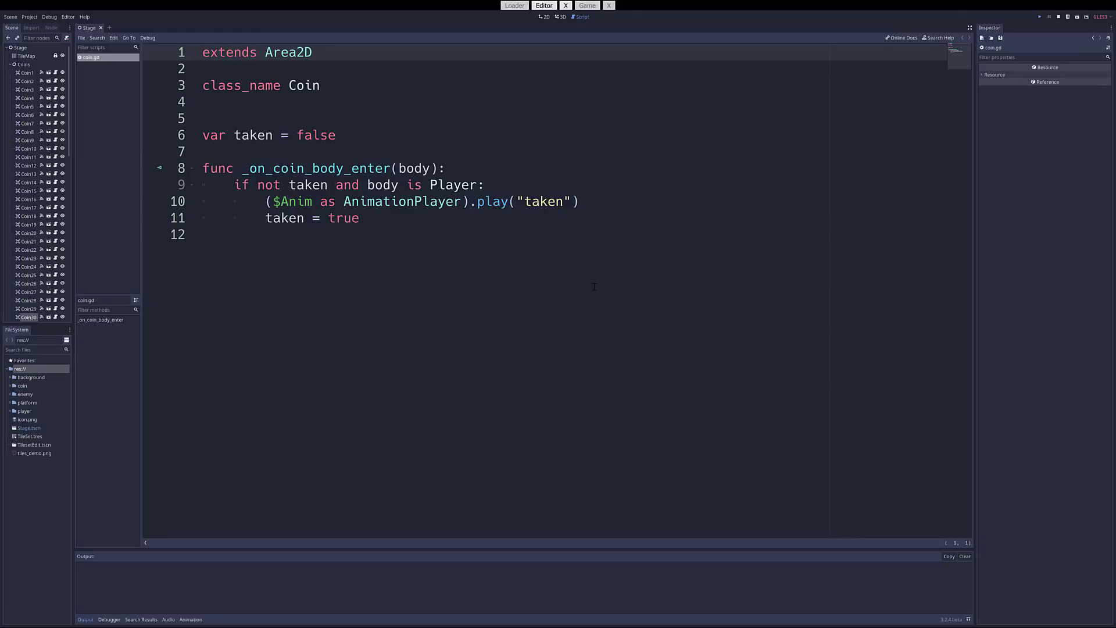
{"action": "left_click", "coordinate": [68, 17]}
{"action": "left_click", "coordinate": [75, 26]}
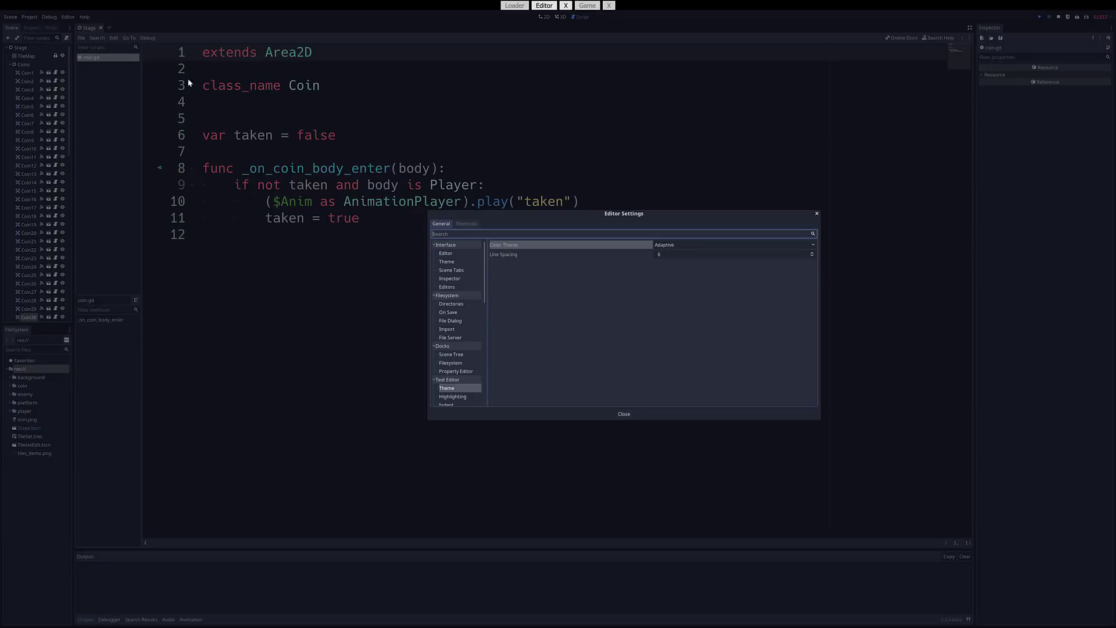
{"action": "left_click", "coordinate": [445, 253]}
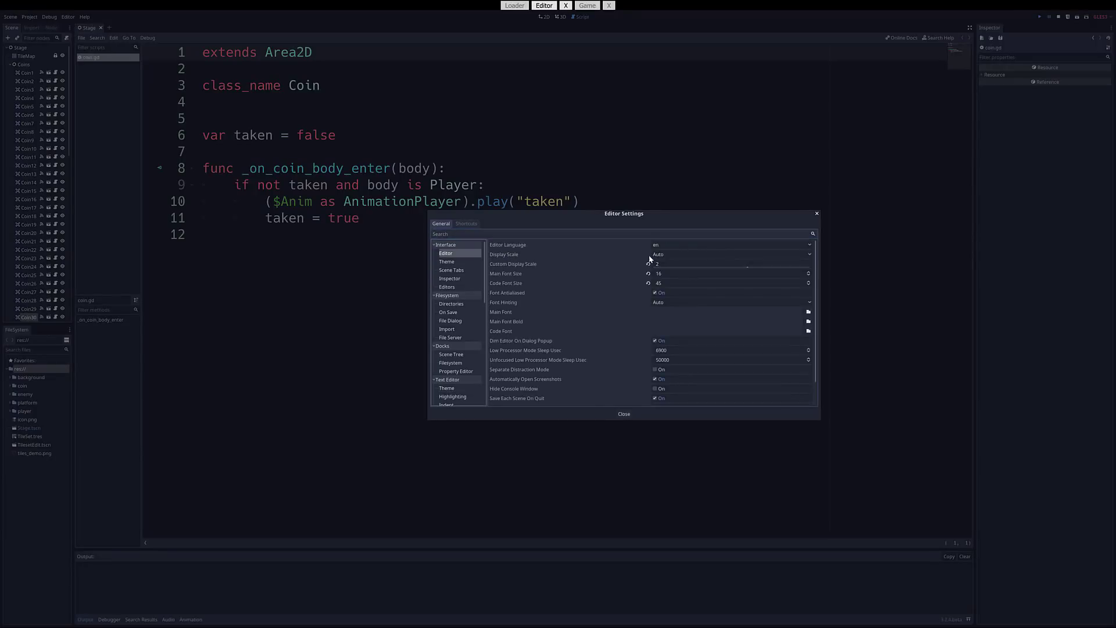
{"action": "left_click", "coordinate": [818, 214]}
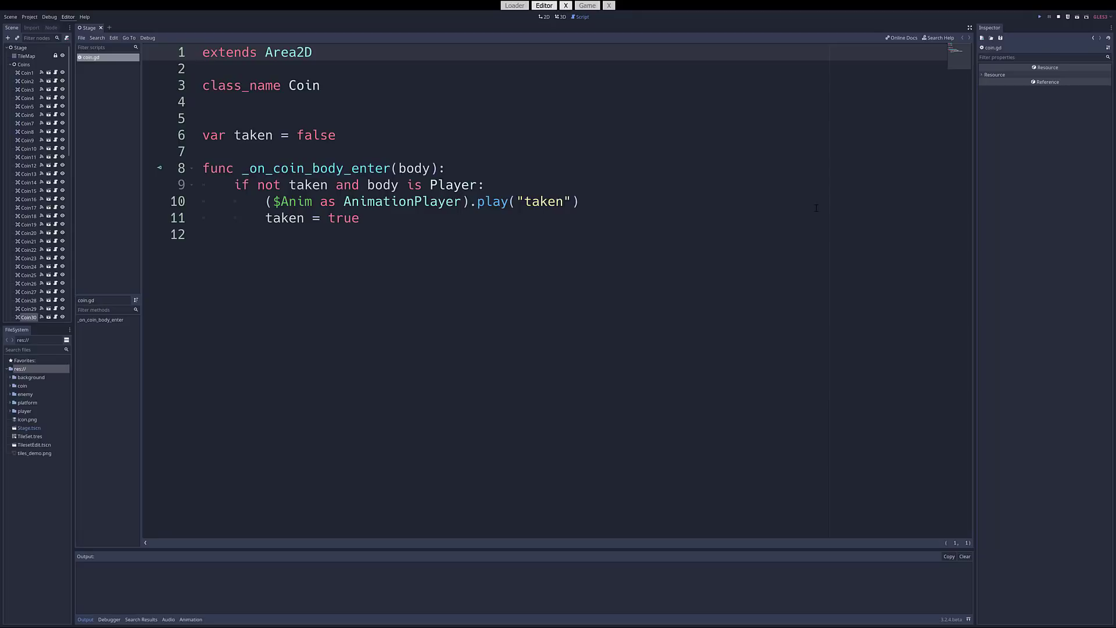
Step: Add an empty indented line 12 after taken = true, removing the half-typed AnimationPl
{"action": "left_click", "coordinate": [403, 221]}
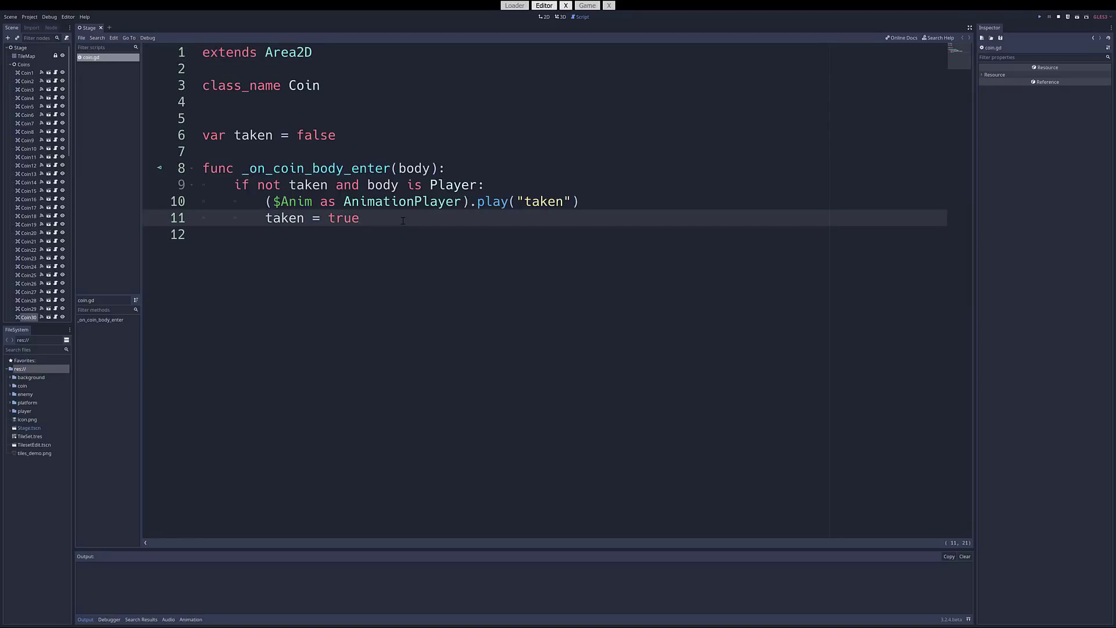
{"action": "key", "text": "Return"}
{"action": "type", "text": "Animation"}
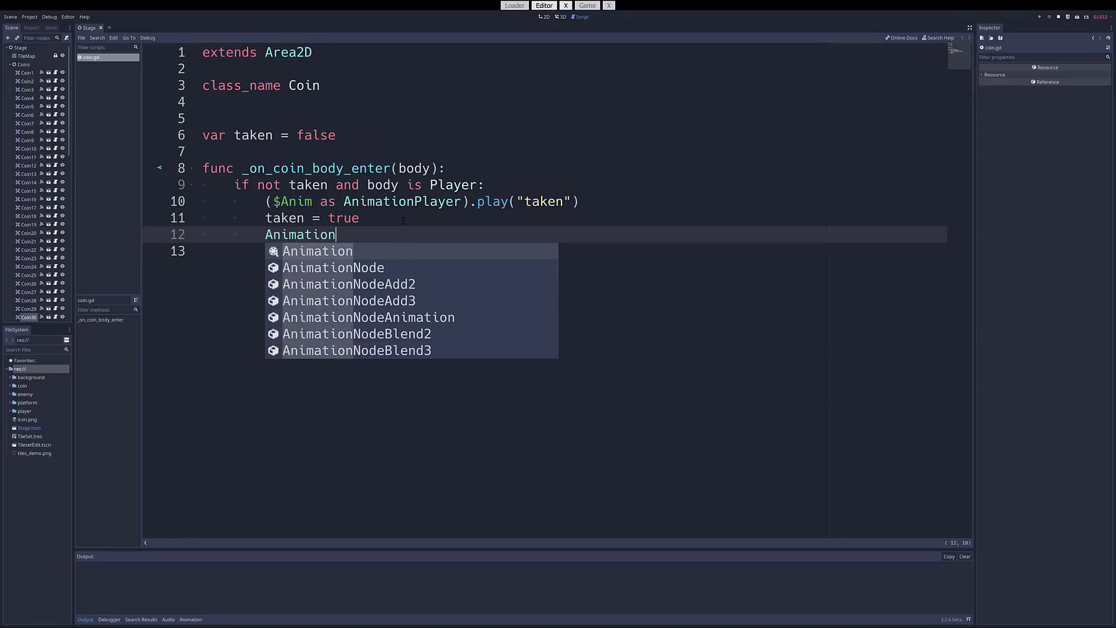
{"action": "type", "text": "Pl"}
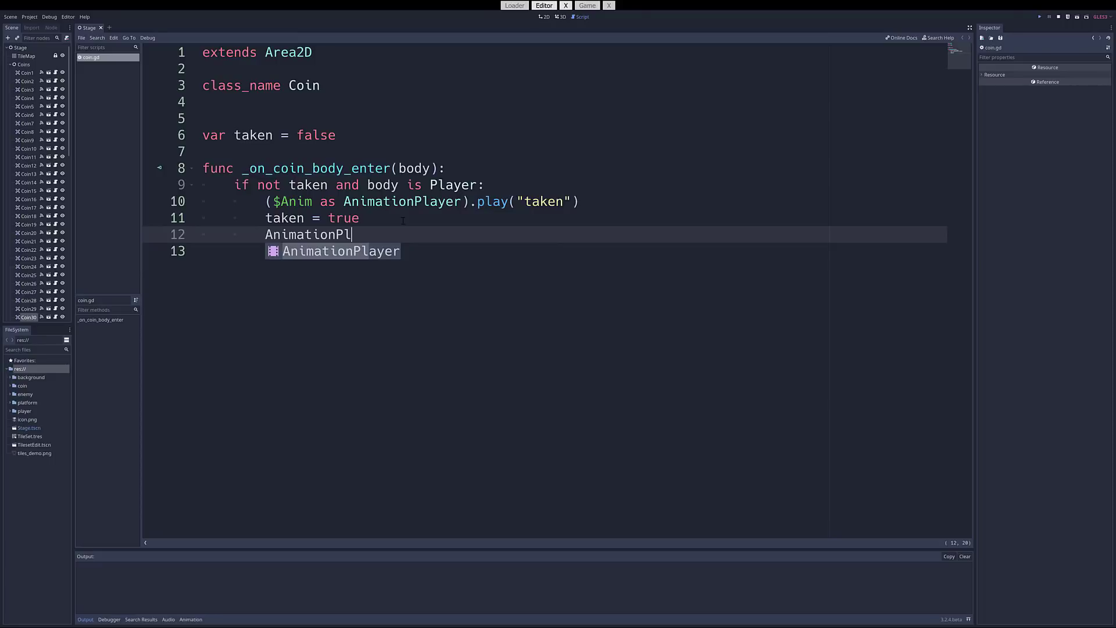
{"action": "key", "text": "shift+Home"}
{"action": "key", "text": "BackSpace"}
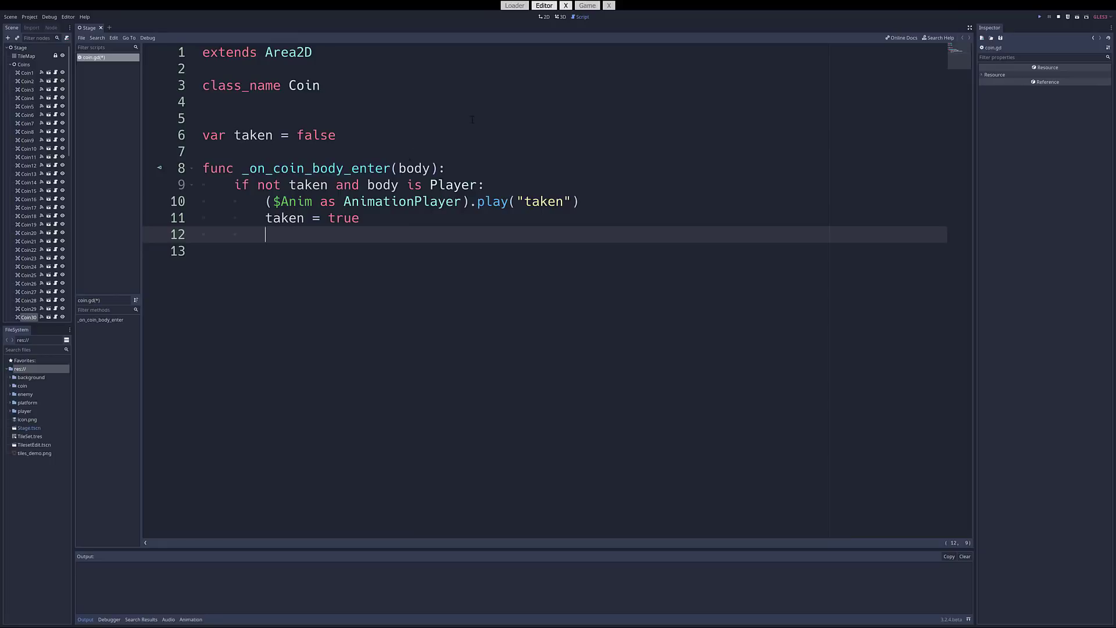
Step: Switch back to the Stage level's 2D view
{"action": "left_click", "coordinate": [545, 17]}
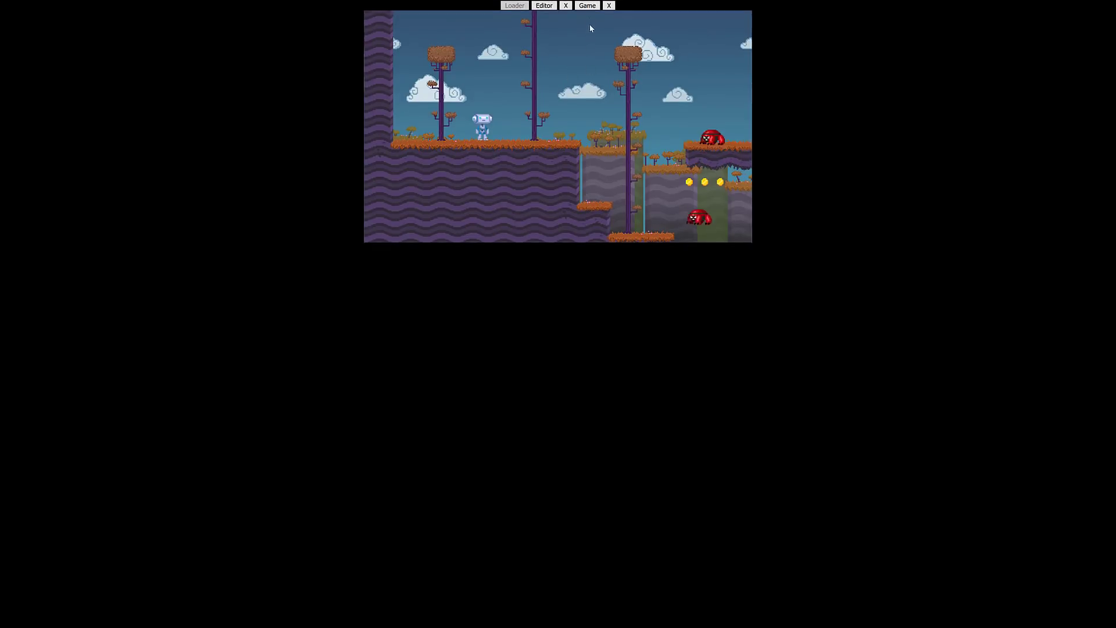
{"action": "left_click", "coordinate": [545, 6]}
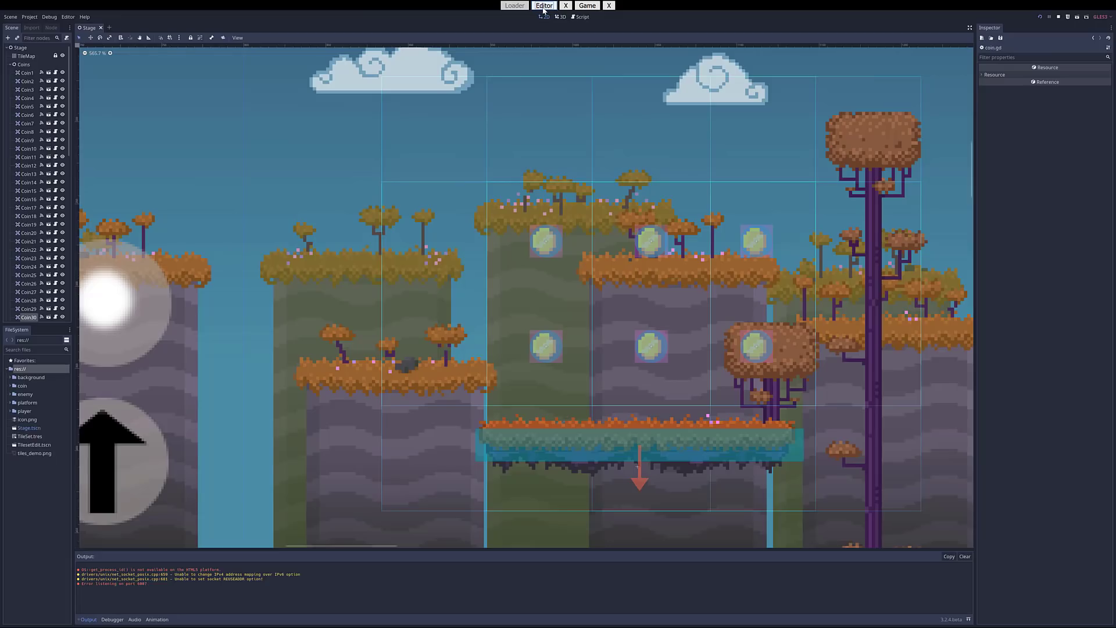
{"action": "left_click", "coordinate": [588, 6]}
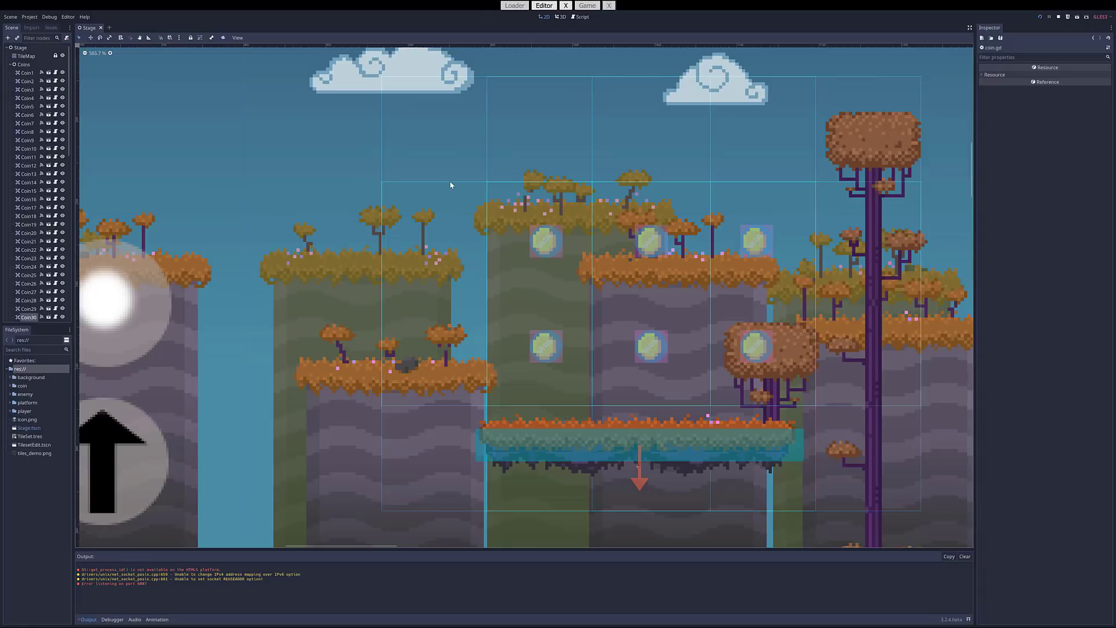
Step: Download the project source as project.zip via Project > Tools, then close the browser prompt
{"action": "left_click", "coordinate": [29, 17]}
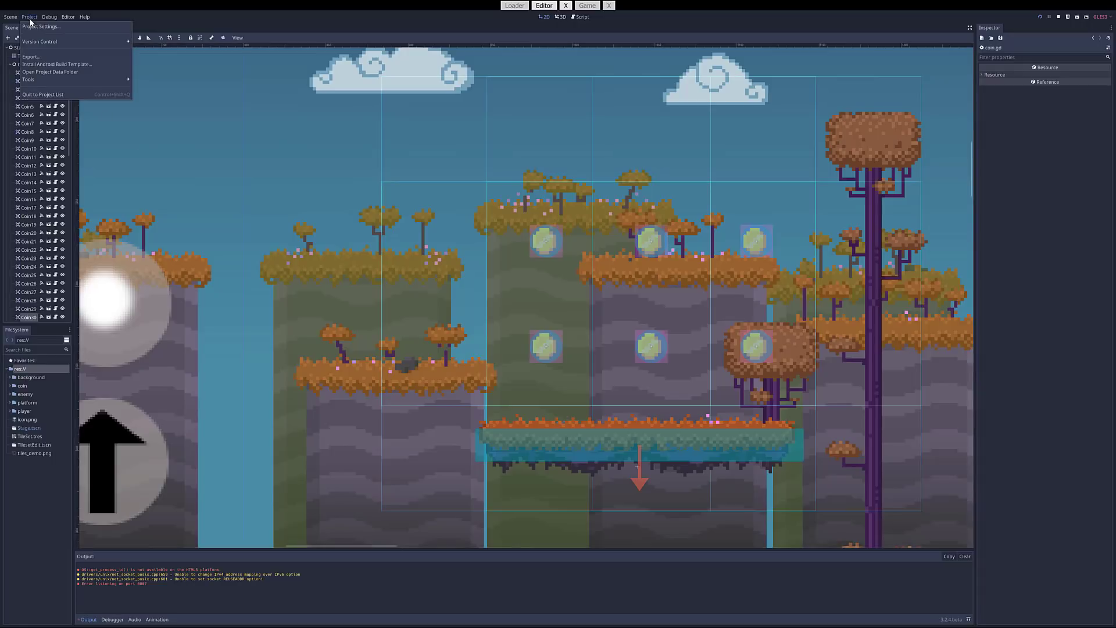
{"action": "mouse_move", "coordinate": [49, 80]}
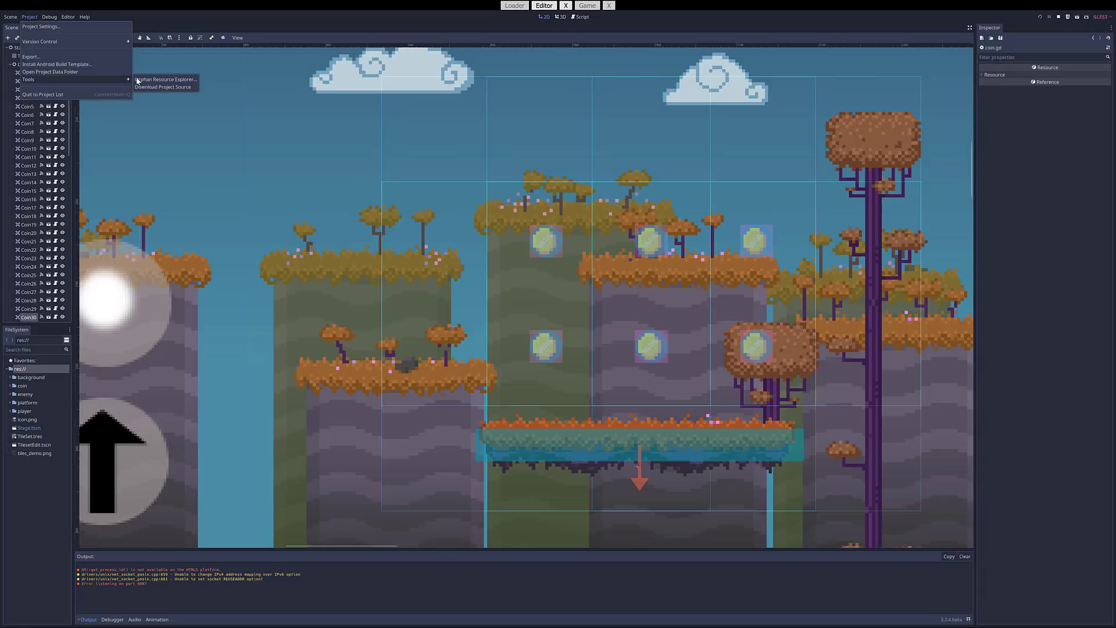
{"action": "left_click", "coordinate": [182, 90]}
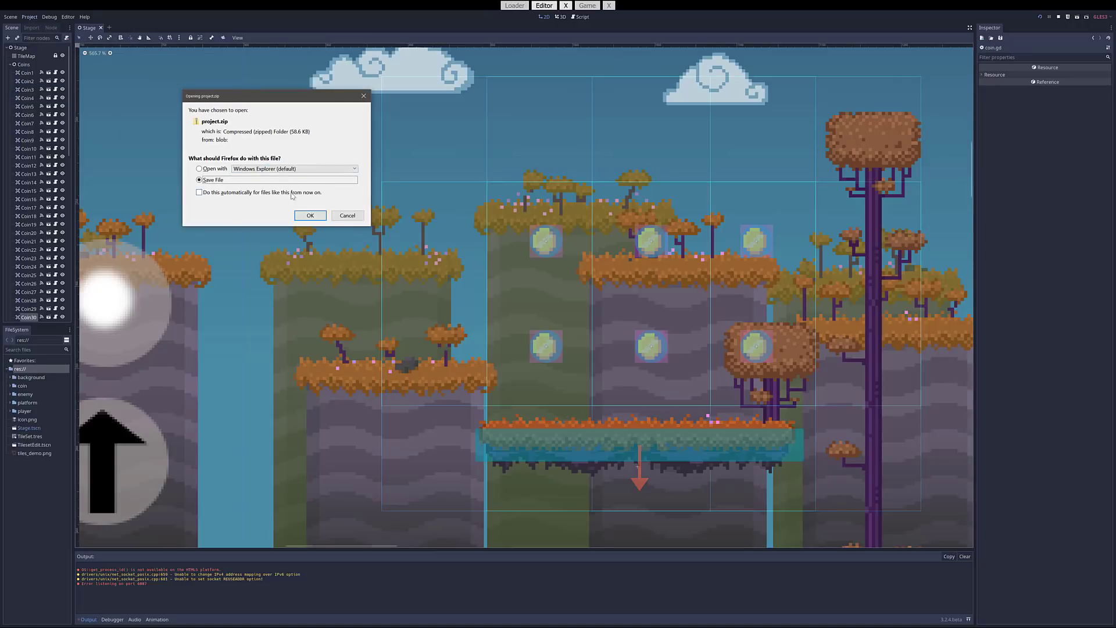
{"action": "left_click", "coordinate": [344, 215]}
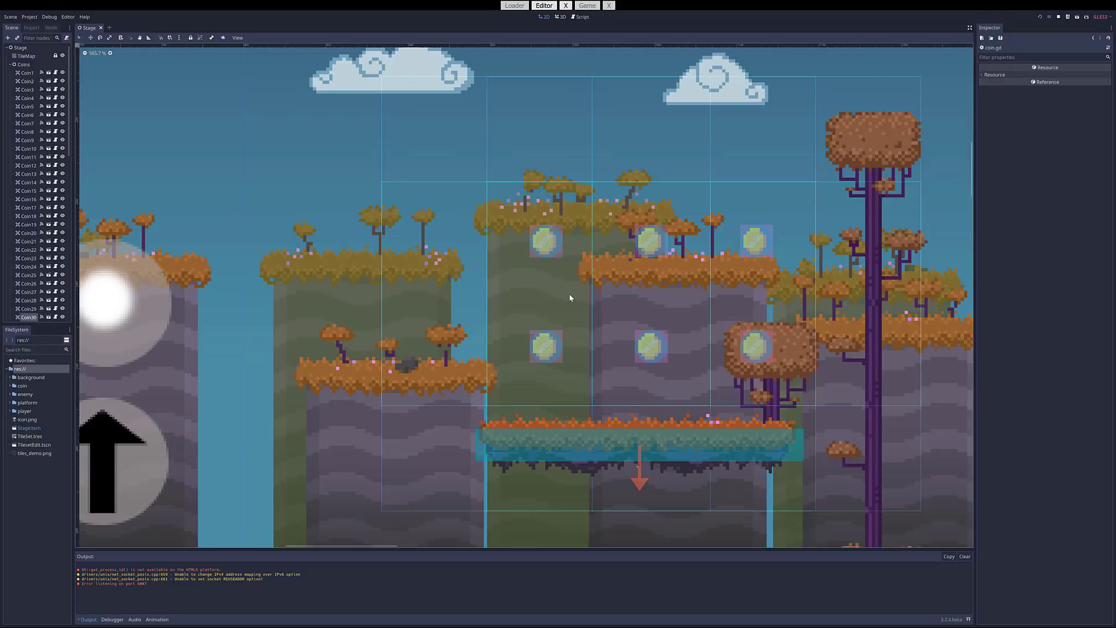
{"action": "scroll", "coordinate": [570, 294], "scroll_direction": "down", "scroll_amount": 5}
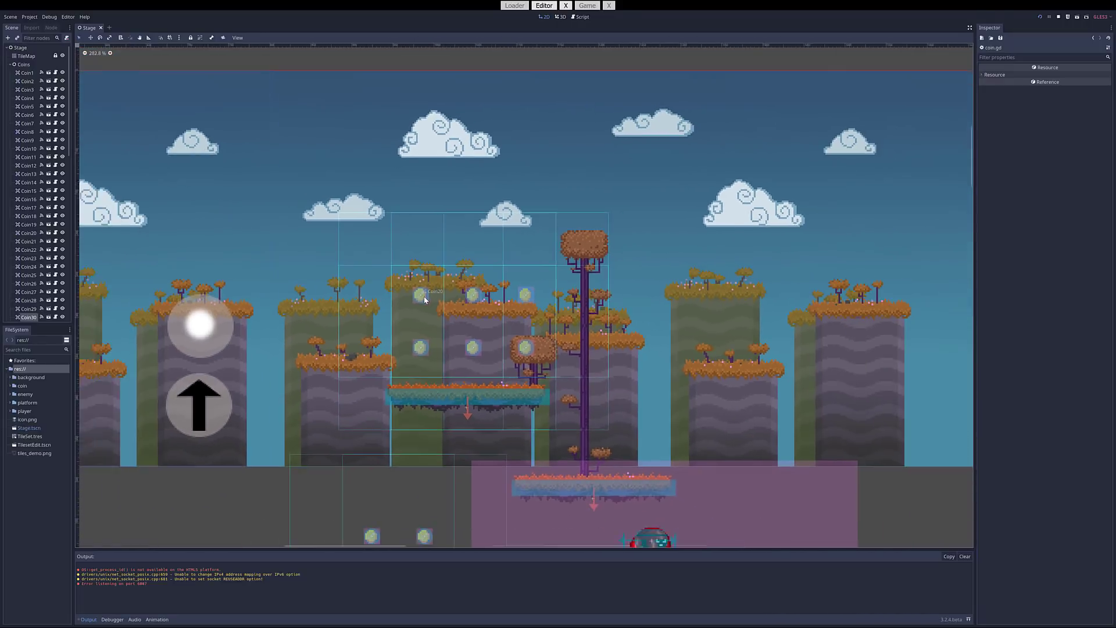
{"action": "scroll", "coordinate": [539, 291], "scroll_direction": "down", "scroll_amount": 3}
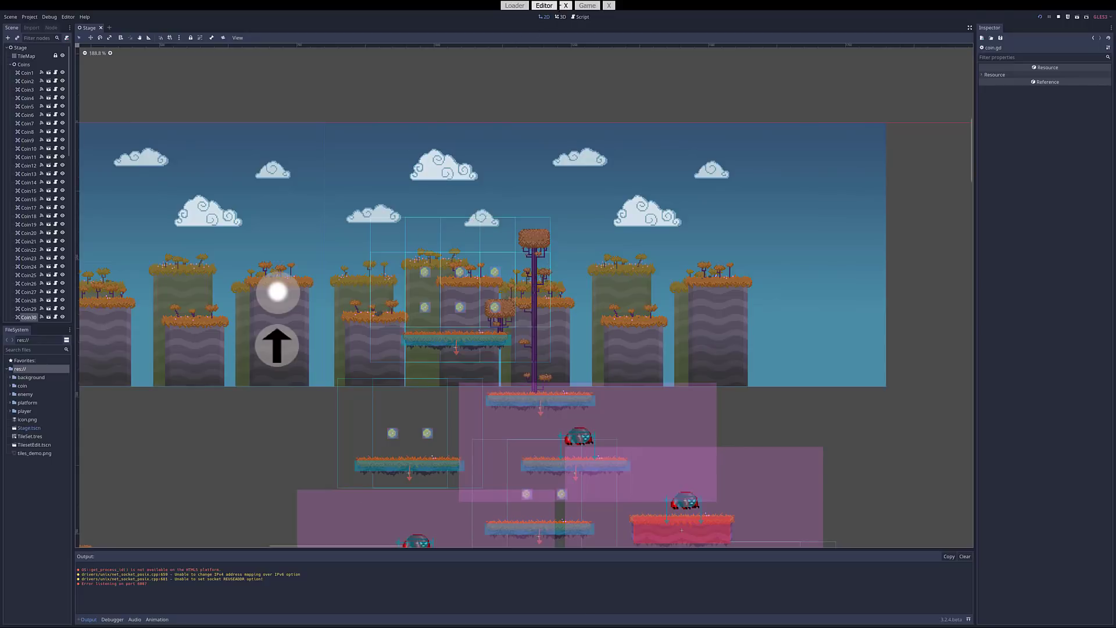
Step: Quit the web editor and close the old browser tab
{"action": "left_click", "coordinate": [566, 5]}
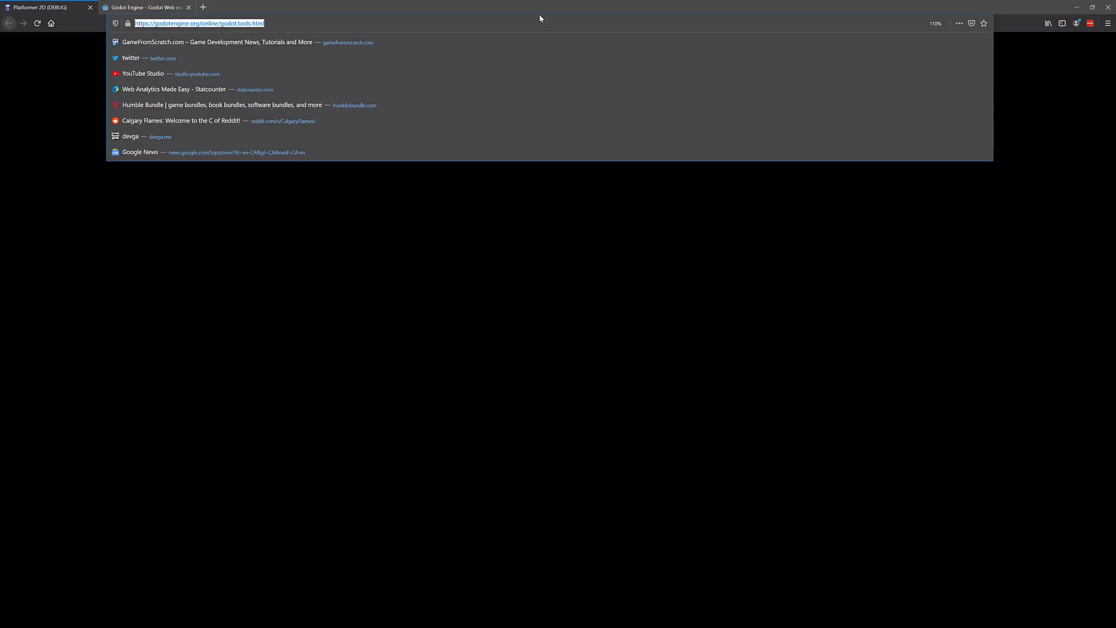
{"action": "left_click", "coordinate": [90, 7]}
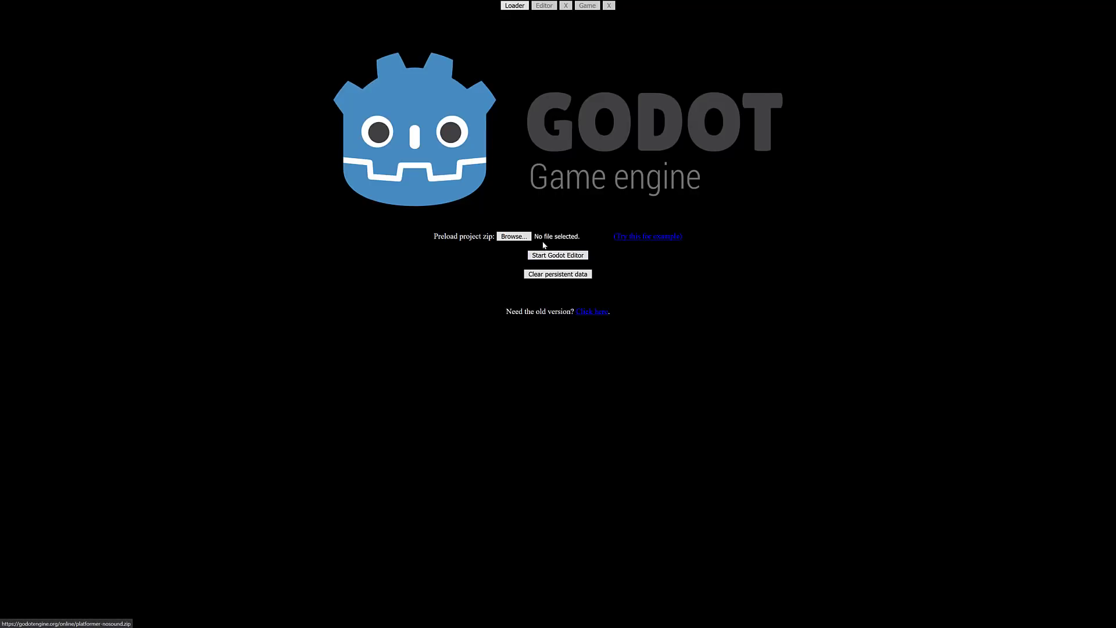
Step: Choose platformer-nosound.zip as the project to preload
{"action": "left_click", "coordinate": [519, 238]}
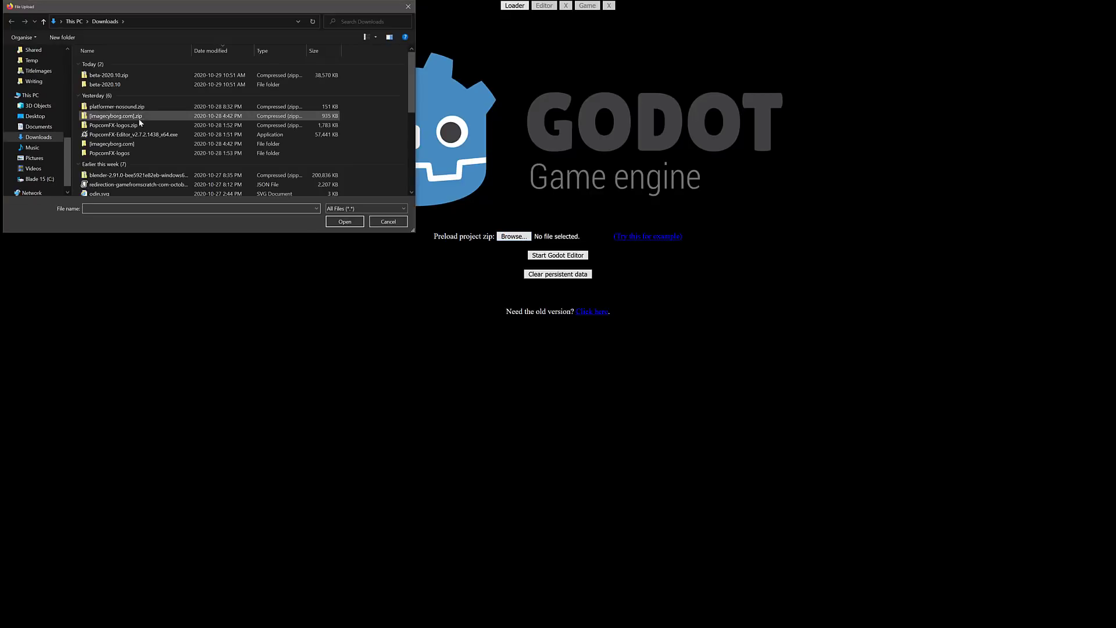
{"action": "double_click", "coordinate": [114, 107]}
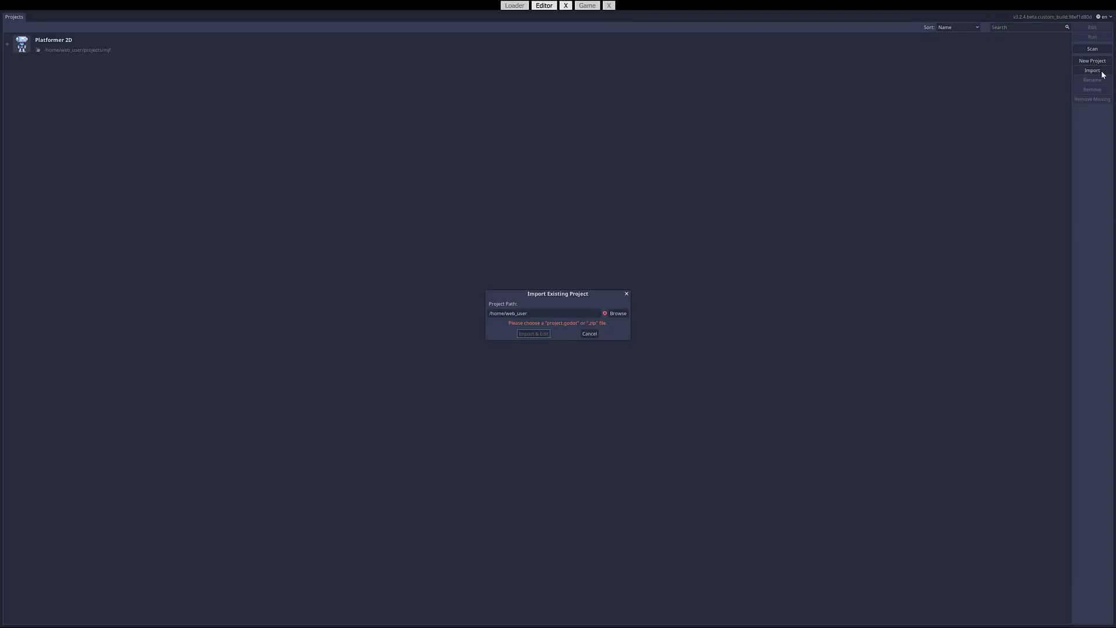
Step: Select preload.zip as the project file to import
{"action": "left_click", "coordinate": [619, 313]}
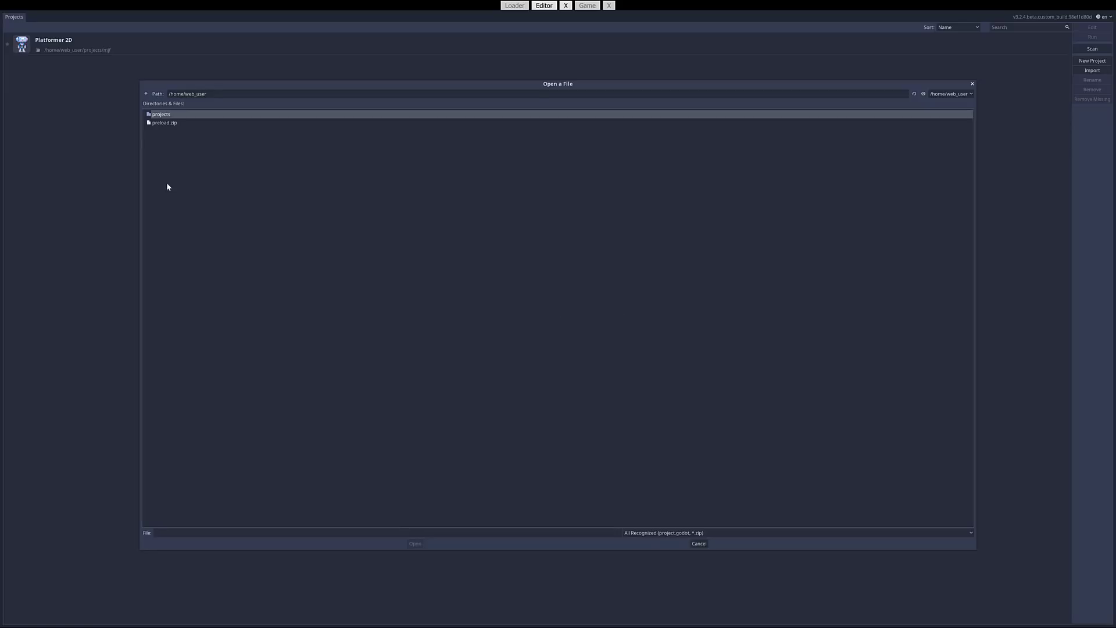
{"action": "left_click", "coordinate": [167, 123]}
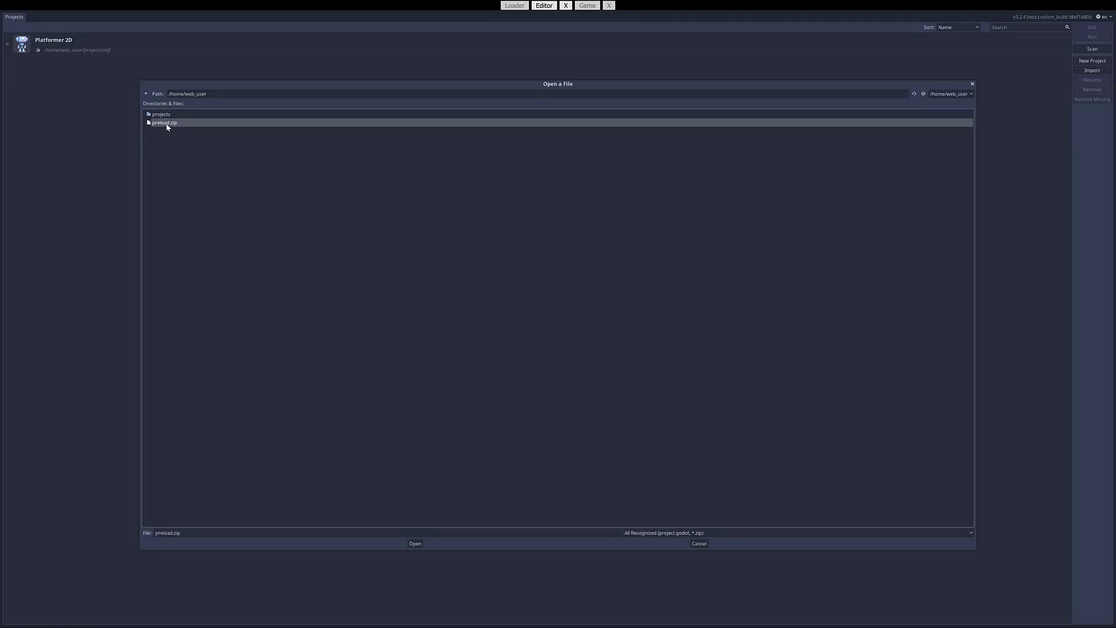
{"action": "double_click", "coordinate": [166, 124]}
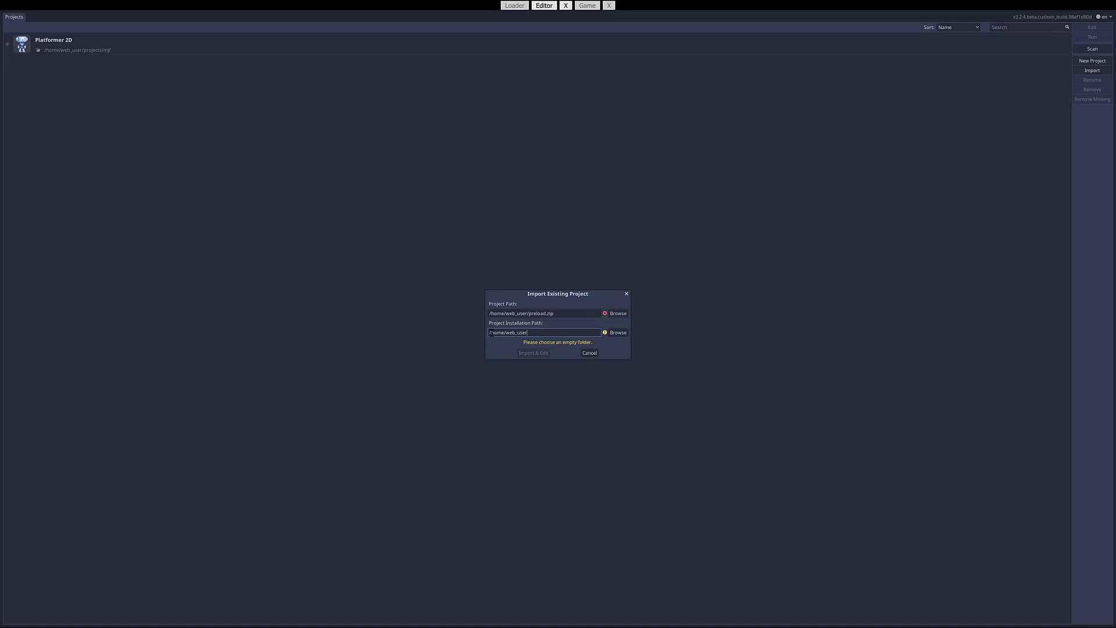
Step: Set the install path to a new projects/MyLittleProject folder
{"action": "left_click", "coordinate": [616, 333]}
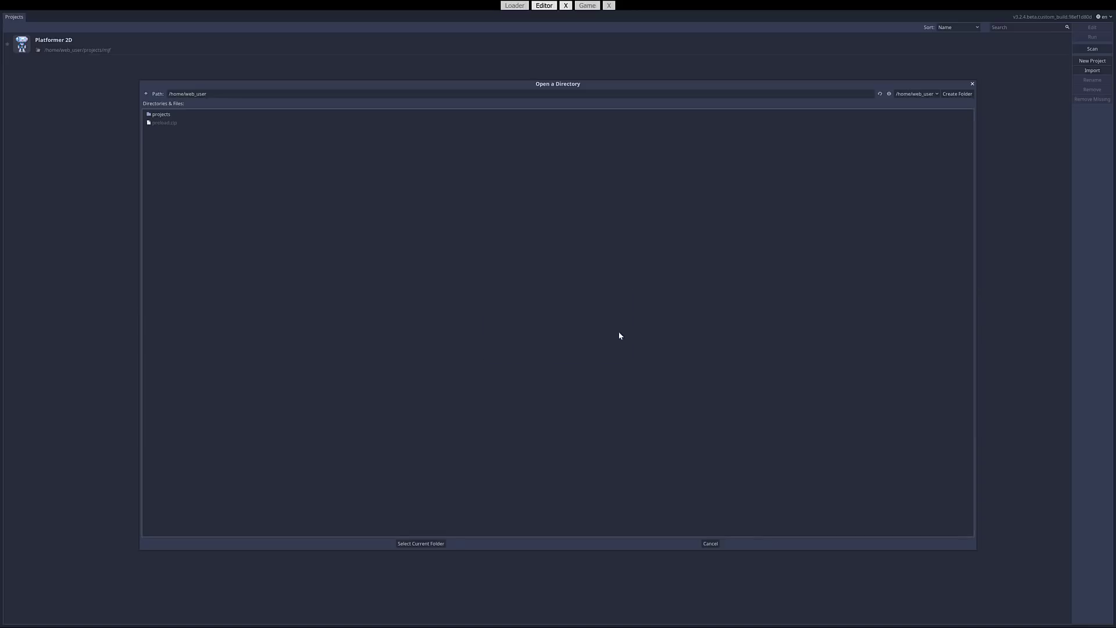
{"action": "double_click", "coordinate": [166, 116]}
{"action": "left_click", "coordinate": [956, 95]}
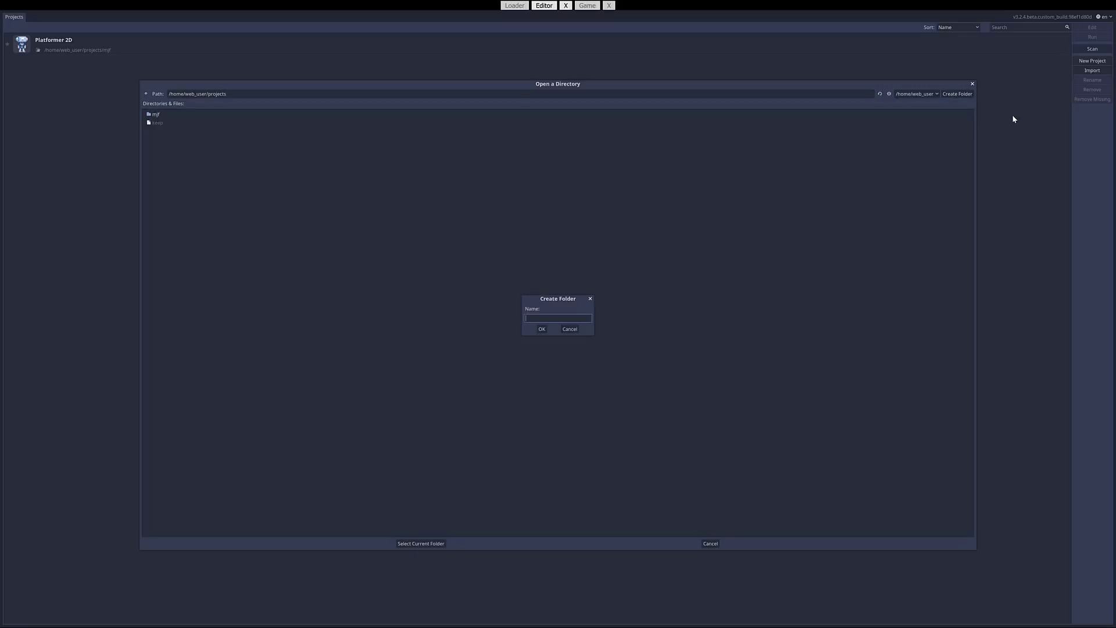
{"action": "type", "text": "MyLittleProject"}
{"action": "key", "text": "Return"}
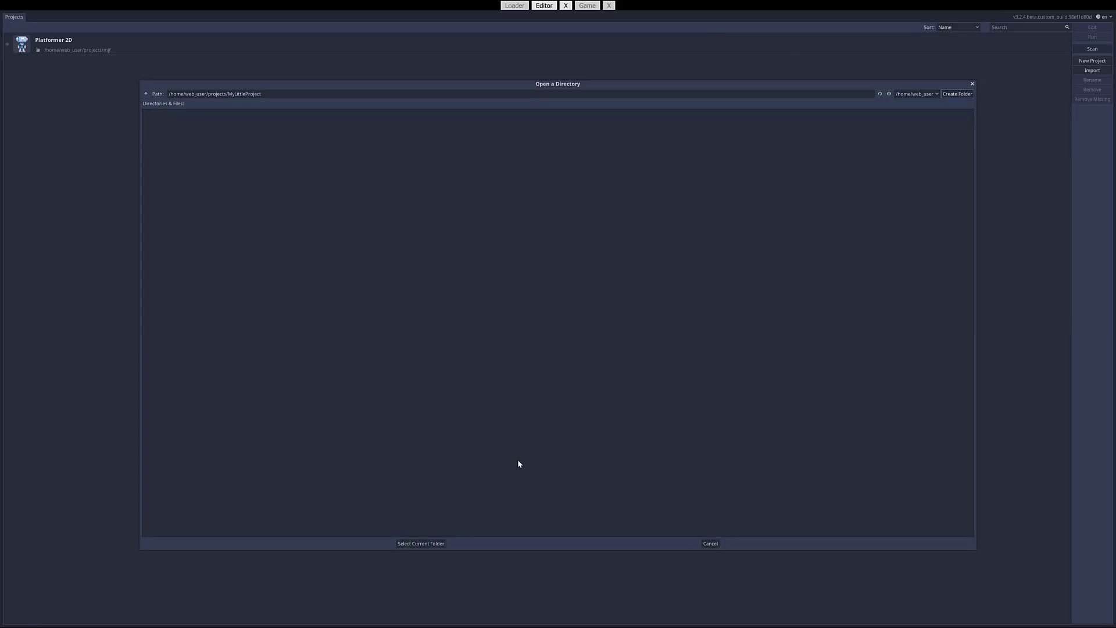
{"action": "left_click", "coordinate": [421, 543]}
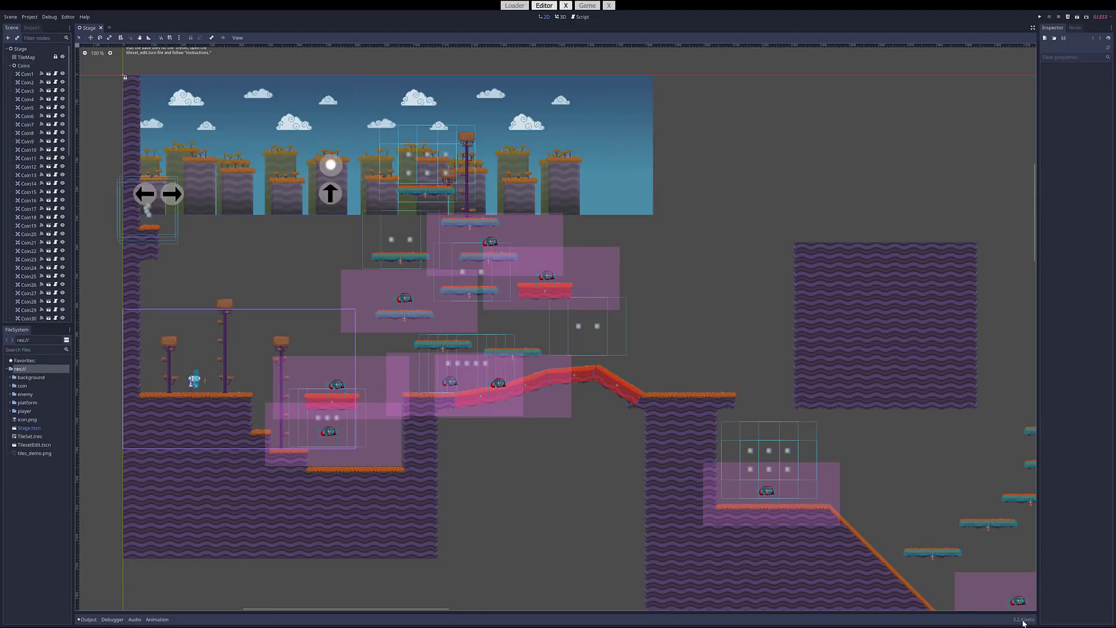
{"action": "scroll", "coordinate": [532, 276], "scroll_direction": "up", "scroll_amount": 13}
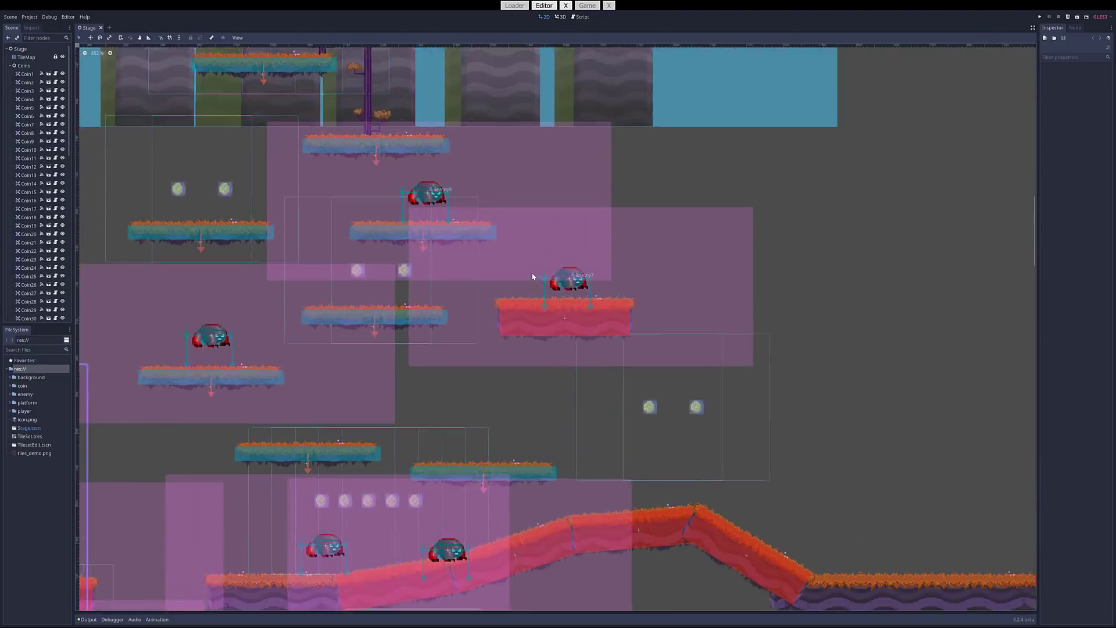
{"action": "scroll", "coordinate": [531, 260], "scroll_direction": "down", "scroll_amount": 13}
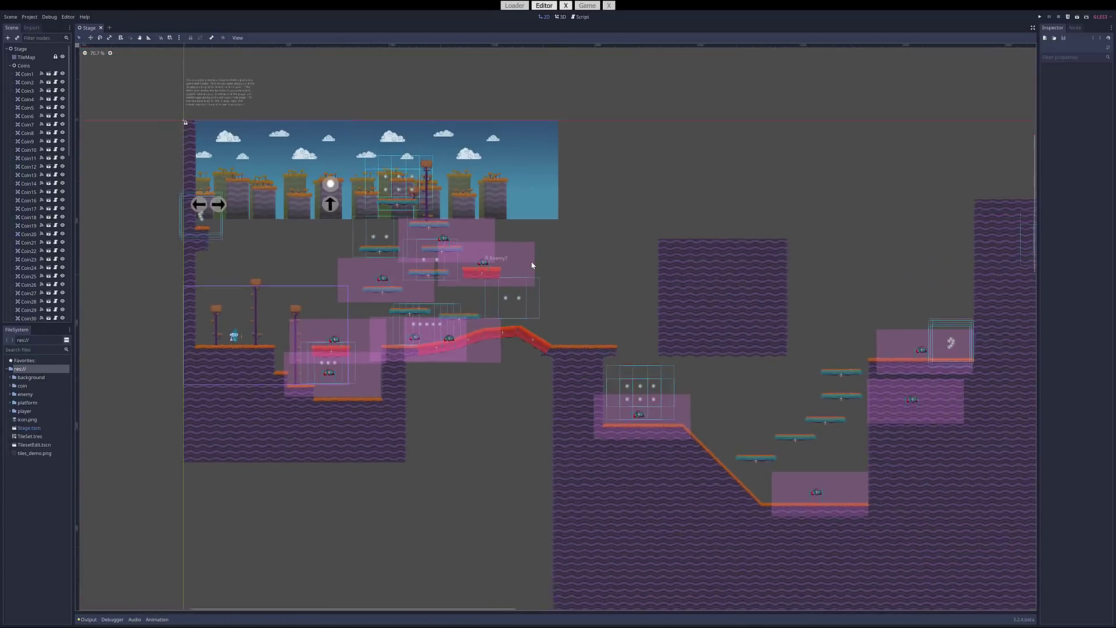
{"action": "scroll", "coordinate": [531, 261], "scroll_direction": "up", "scroll_amount": 4}
{"action": "scroll", "coordinate": [532, 271], "scroll_direction": "down", "scroll_amount": 1}
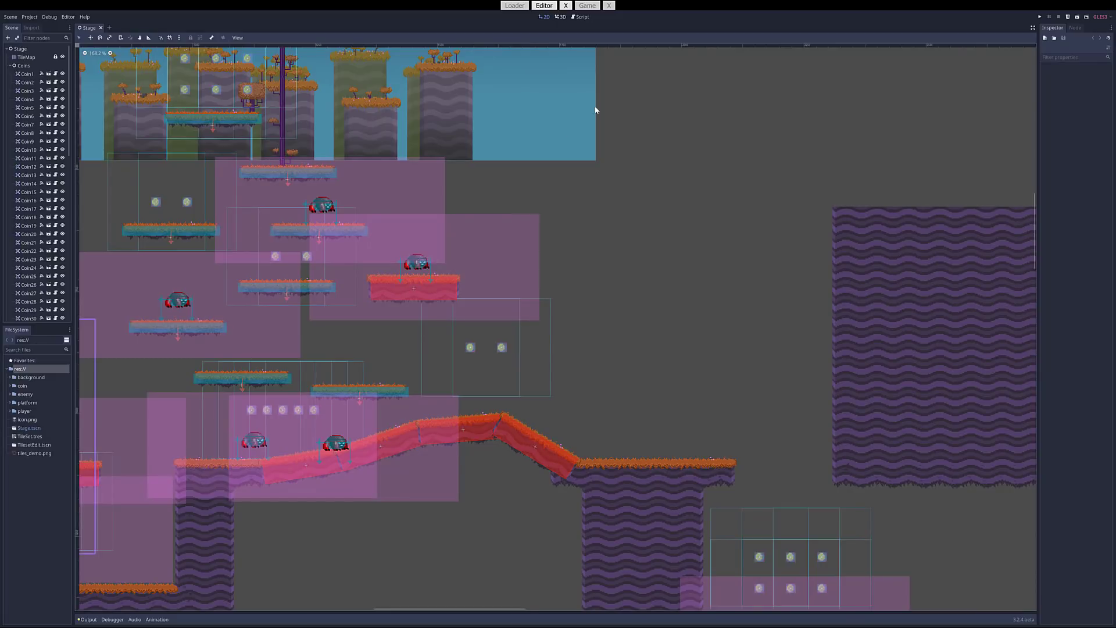
Step: Turn Firefox fullscreen off and back on from the browser menu
{"action": "mouse_move", "coordinate": [227, 3]}
{"action": "mouse_move", "coordinate": [1045, 12]}
{"action": "left_click", "coordinate": [1107, 24]}
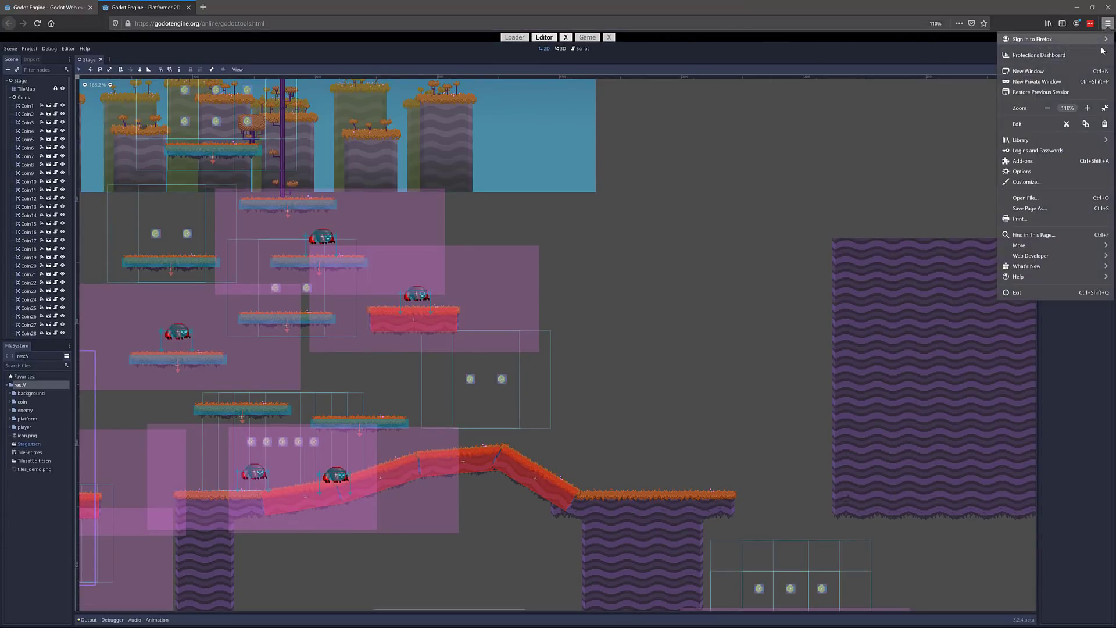
{"action": "left_click", "coordinate": [1105, 108]}
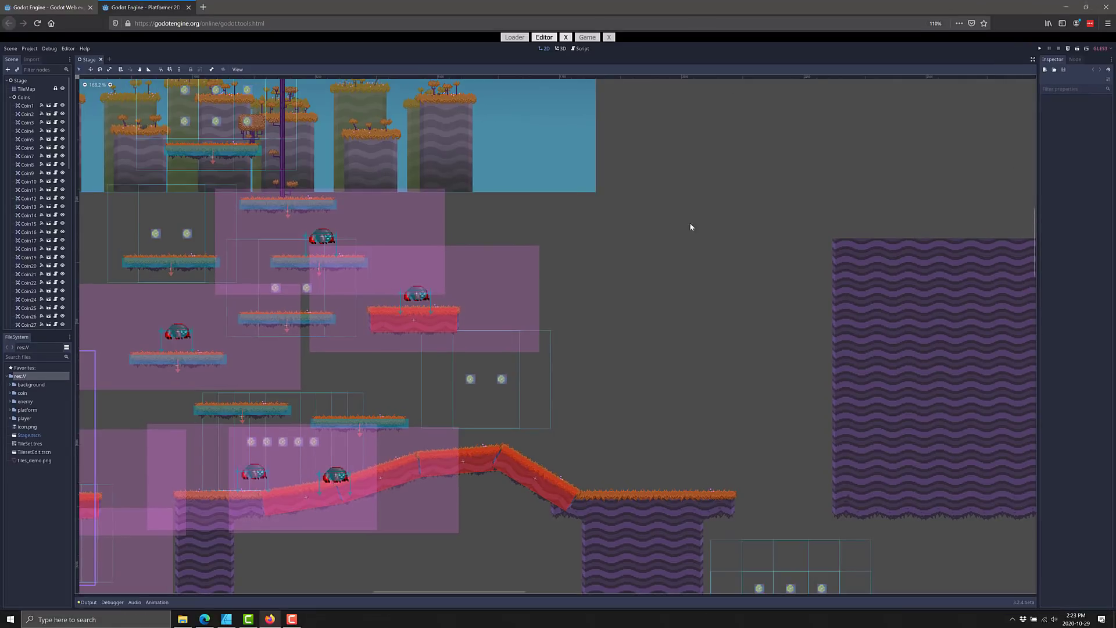
{"action": "left_click", "coordinate": [1108, 23]}
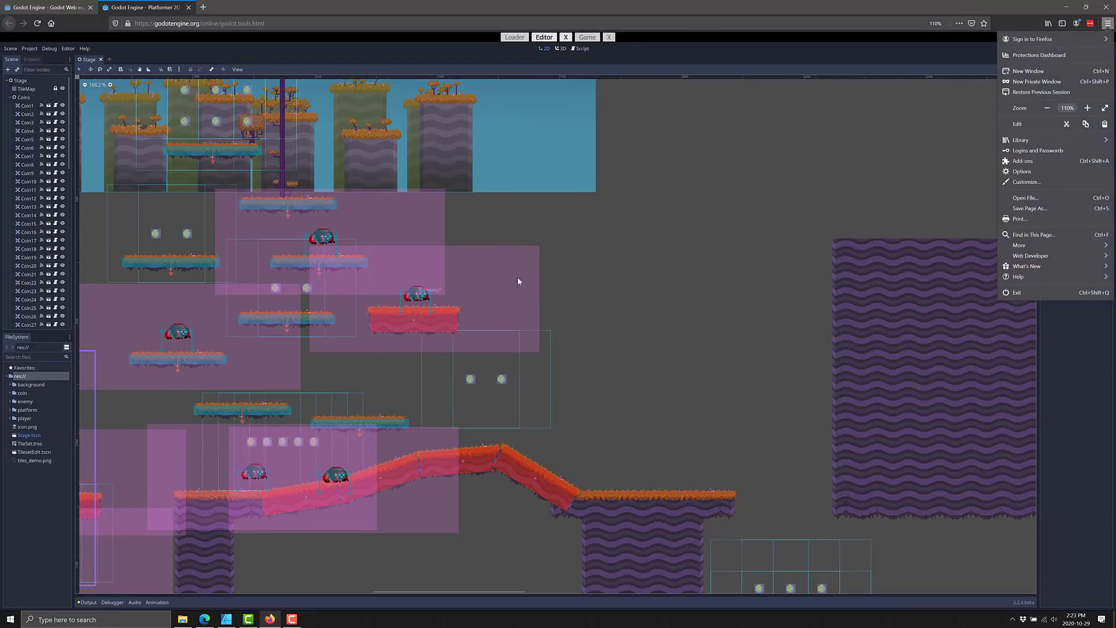
{"action": "left_click", "coordinate": [1105, 108]}
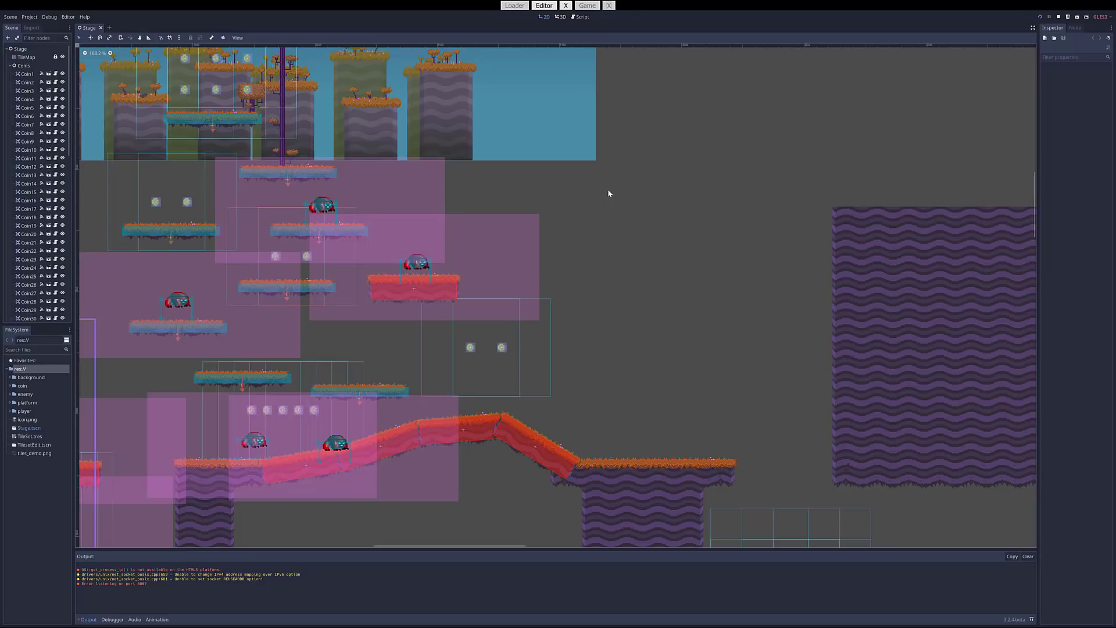
Step: Close the Platformer 2D (DEBUG) game tab and scroll through the Web export blog post
{"action": "mouse_move", "coordinate": [297, 2]}
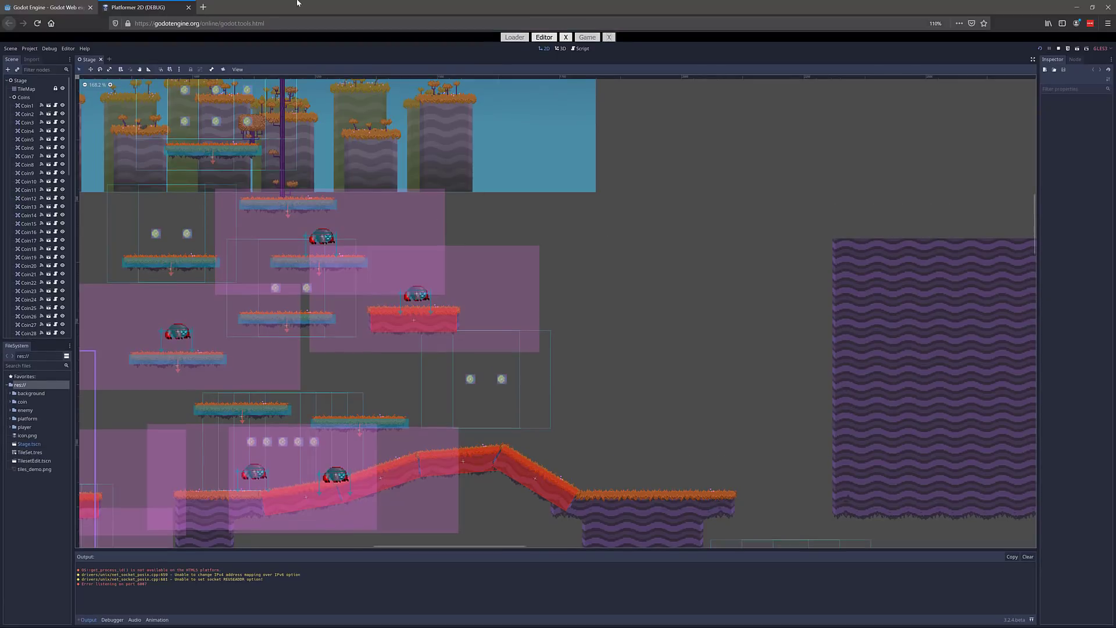
{"action": "left_click", "coordinate": [189, 8]}
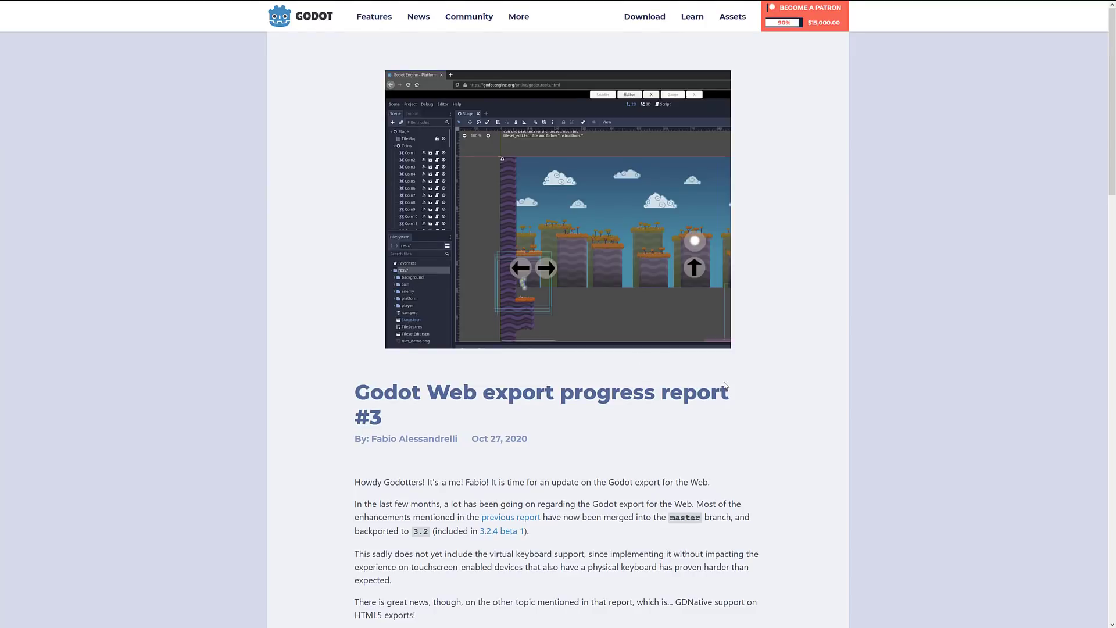
{"action": "scroll", "coordinate": [725, 383], "scroll_direction": "up", "scroll_amount": 4, "text": "ctrl"}
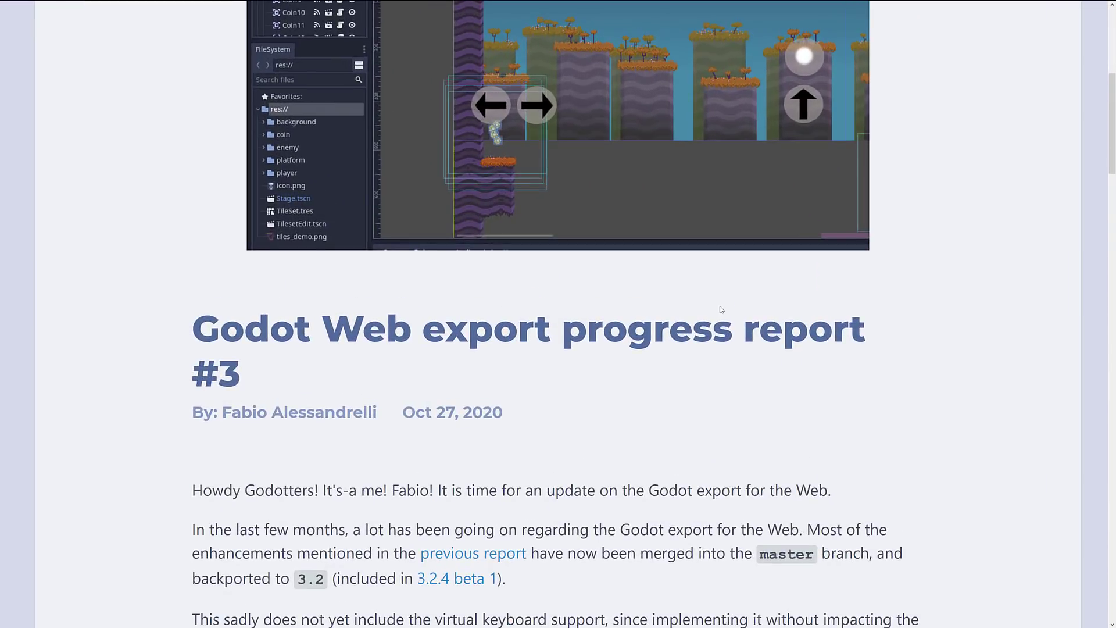
{"action": "scroll", "coordinate": [720, 306], "scroll_direction": "up", "scroll_amount": 1}
{"action": "scroll", "coordinate": [580, 239], "scroll_direction": "down", "scroll_amount": 6}
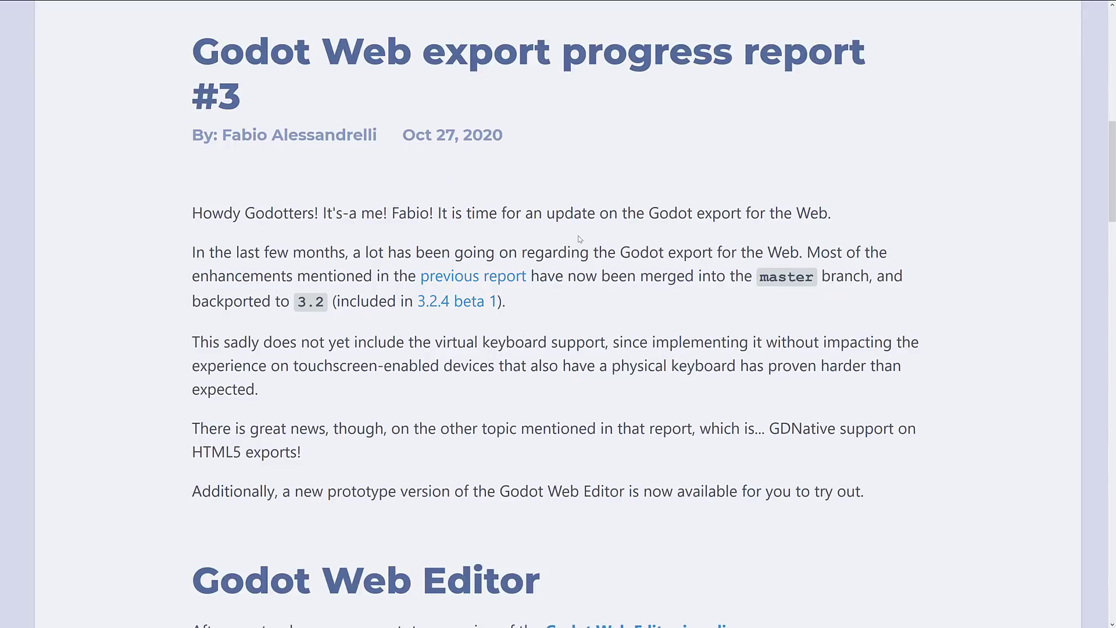
{"action": "scroll", "coordinate": [535, 216], "scroll_direction": "down", "scroll_amount": 2}
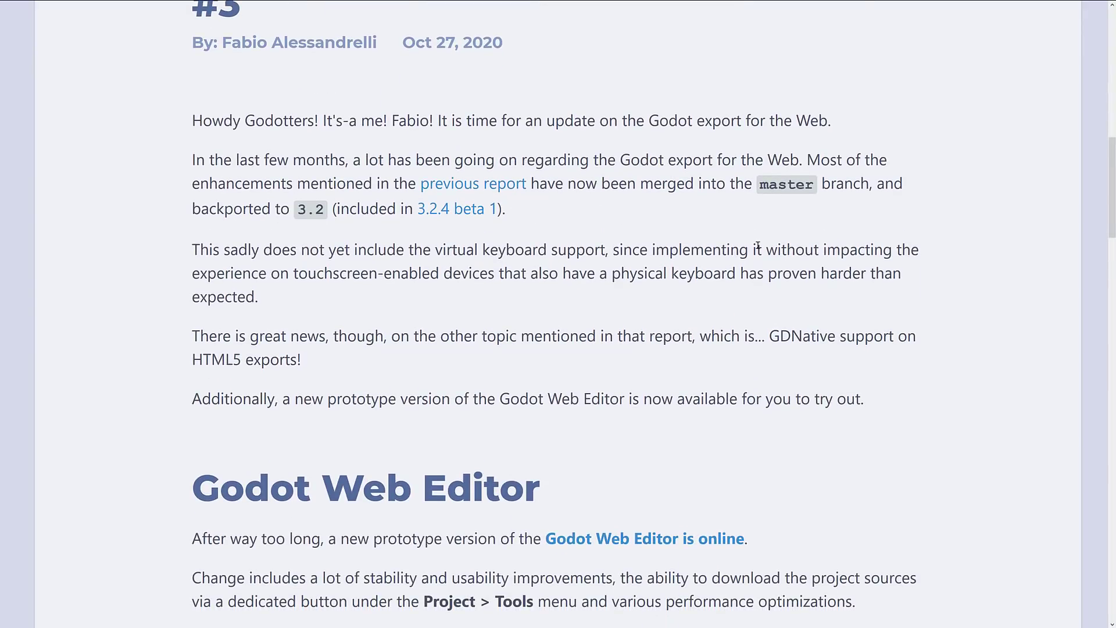
Step: Highlight the notes on missing virtual keyboard support and GDNative support for HTML5 exports
{"action": "left_click_drag", "start_coordinate": [281, 250], "coordinate": [621, 244]}
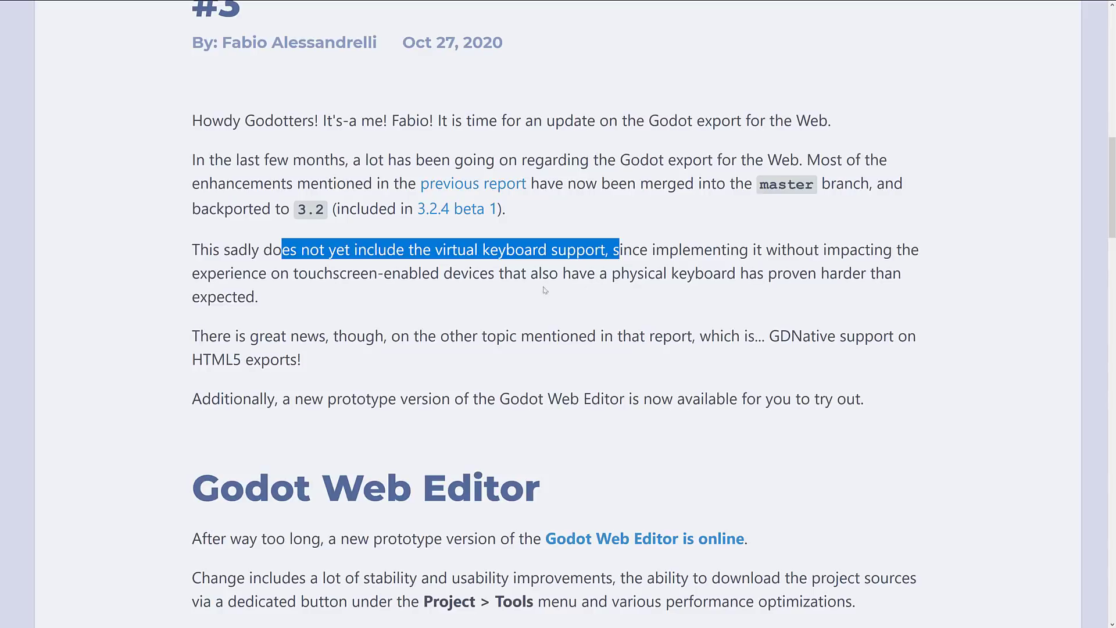
{"action": "scroll", "coordinate": [504, 294], "scroll_direction": "down", "scroll_amount": 2}
{"action": "left_click", "coordinate": [443, 243]}
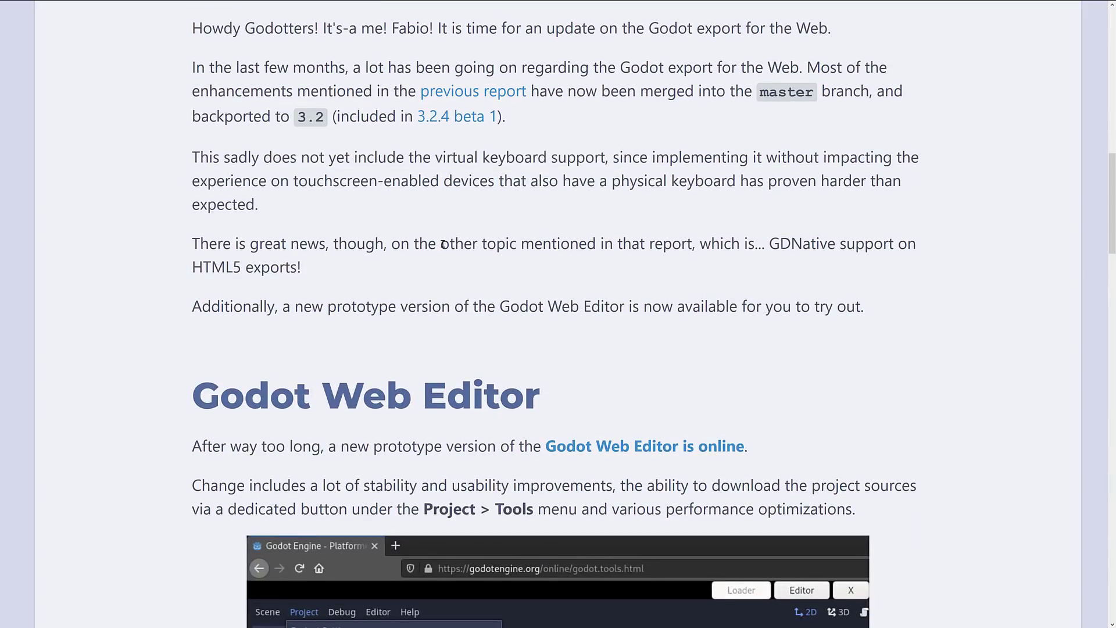
{"action": "left_click_drag", "start_coordinate": [433, 262], "coordinate": [273, 233]}
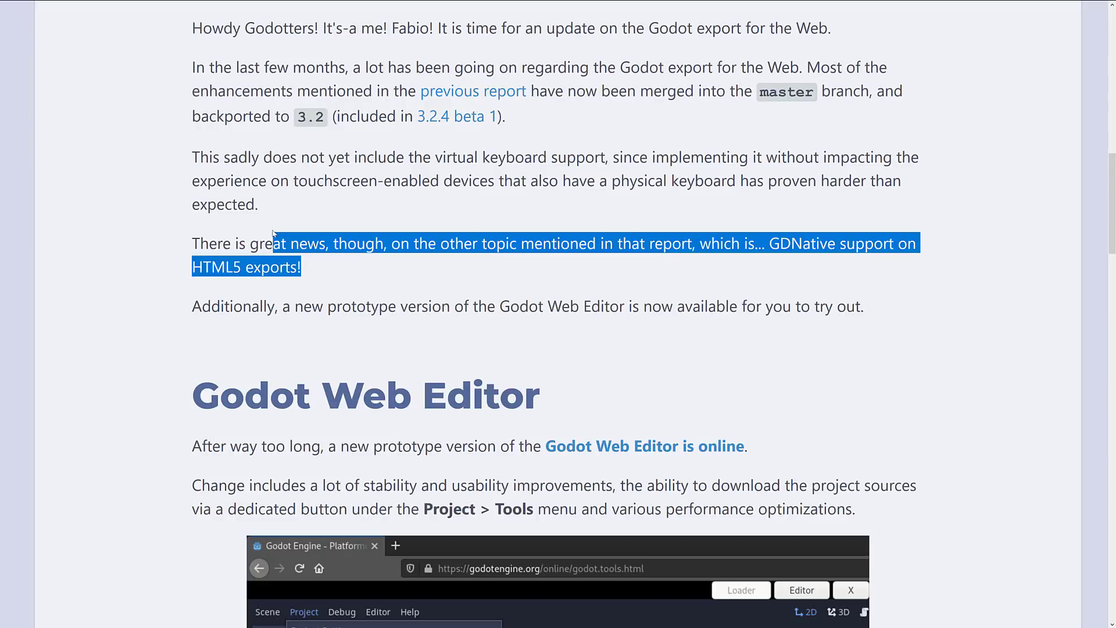
{"action": "left_click", "coordinate": [579, 379]}
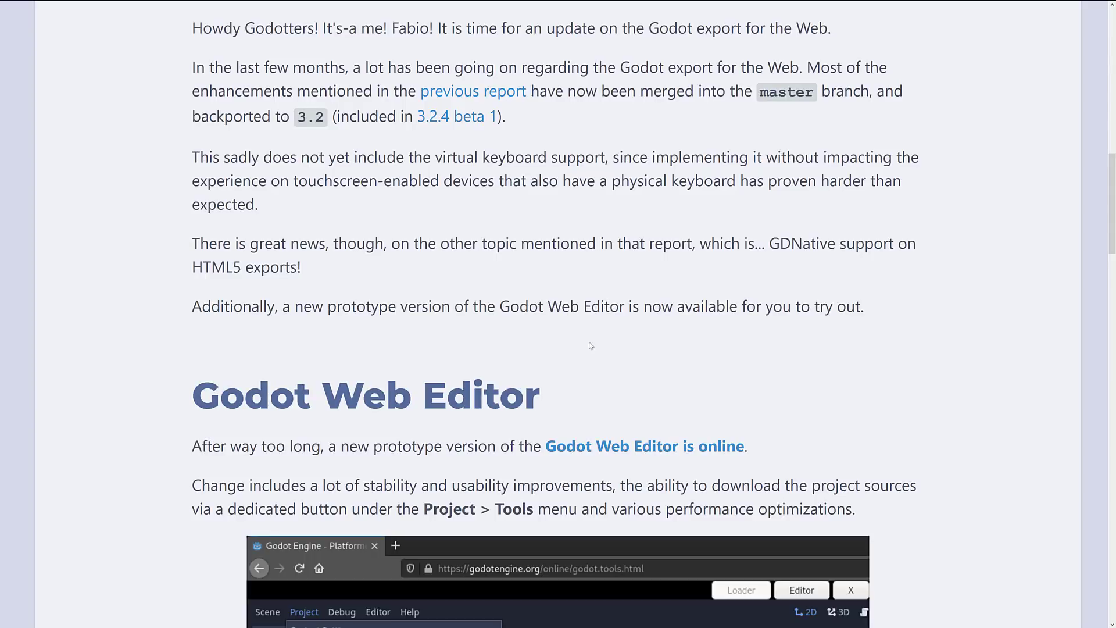
{"action": "scroll", "coordinate": [648, 331], "scroll_direction": "down", "scroll_amount": 3}
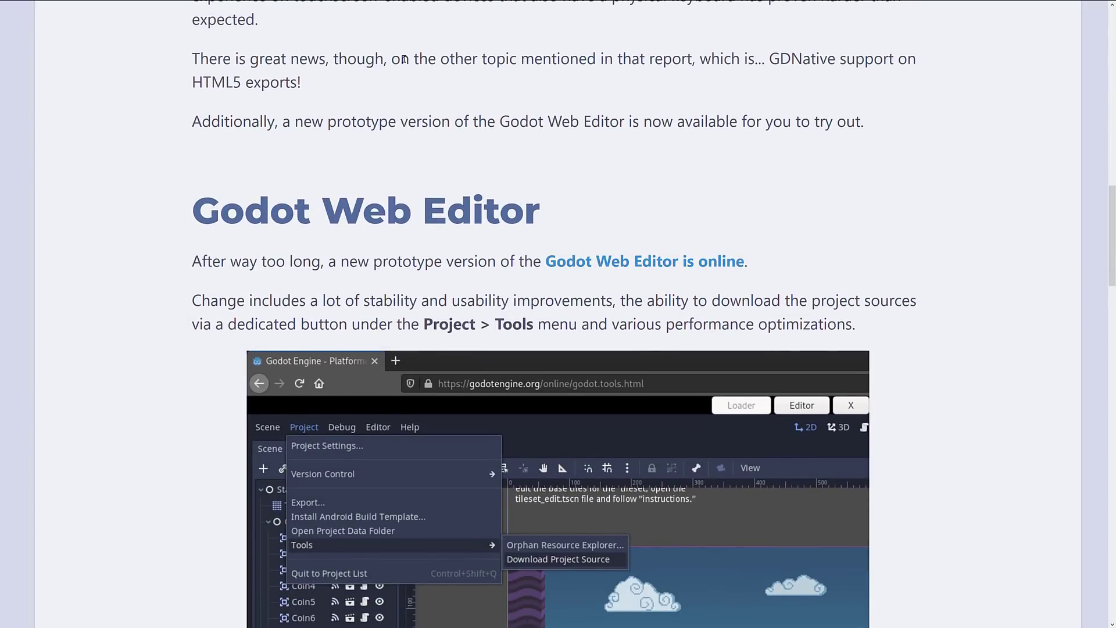
{"action": "scroll", "coordinate": [626, 163], "scroll_direction": "down", "scroll_amount": 9}
{"action": "scroll", "coordinate": [626, 173], "scroll_direction": "down", "scroll_amount": 8}
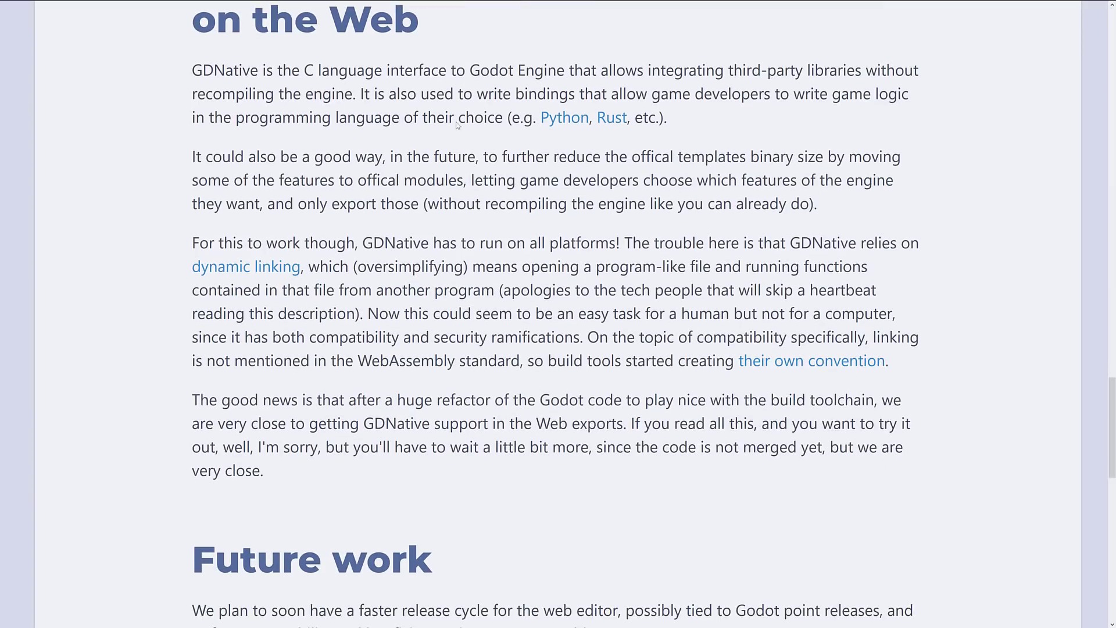
{"action": "left_click_drag", "start_coordinate": [294, 74], "coordinate": [742, 124]}
{"action": "left_click", "coordinate": [896, 232]}
{"action": "left_click_drag", "start_coordinate": [328, 243], "coordinate": [751, 267]}
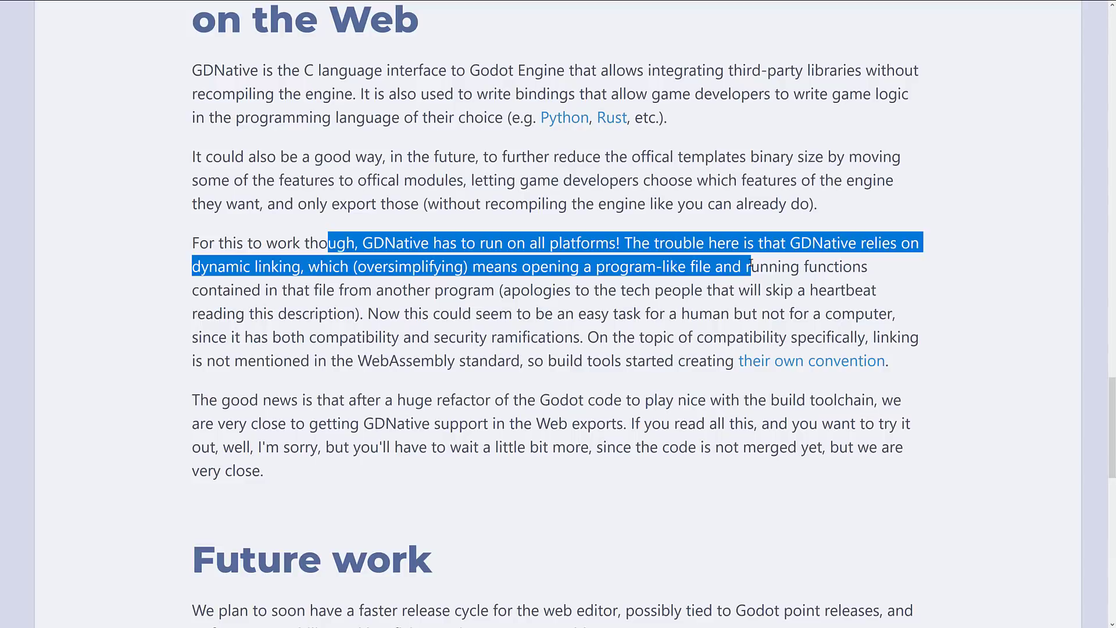
{"action": "left_click", "coordinate": [674, 266]}
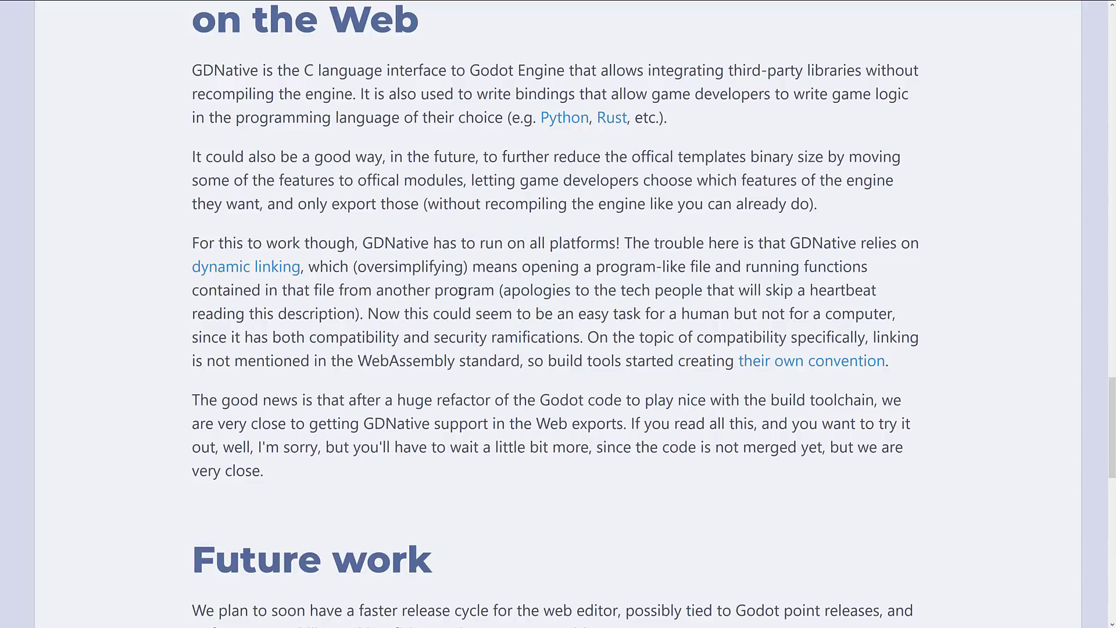
{"action": "left_click_drag", "start_coordinate": [411, 268], "coordinate": [577, 302]}
{"action": "left_click", "coordinate": [577, 302]}
{"action": "scroll", "coordinate": [577, 302], "scroll_direction": "down", "scroll_amount": 2}
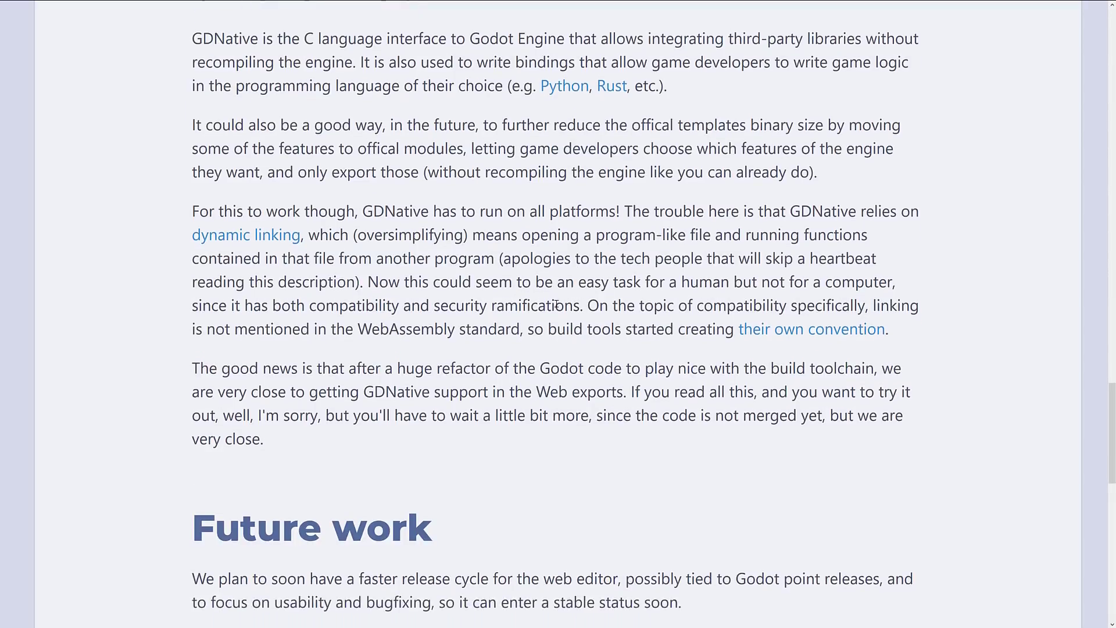
{"action": "left_click_drag", "start_coordinate": [346, 271], "coordinate": [958, 279]}
{"action": "left_click", "coordinate": [959, 279]}
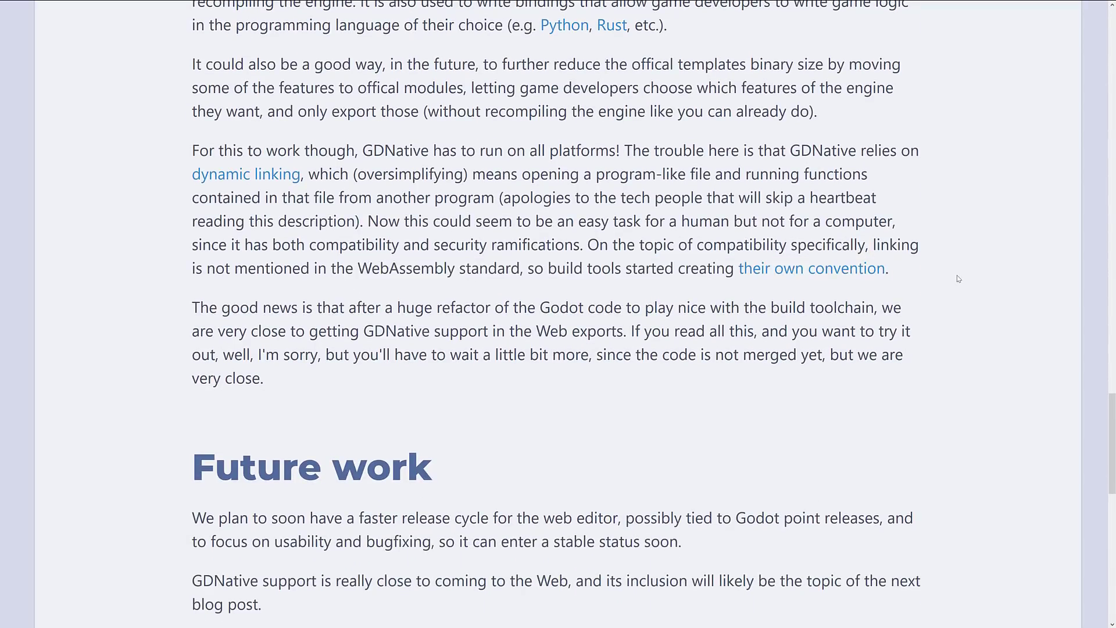
{"action": "scroll", "coordinate": [734, 306], "scroll_direction": "down", "scroll_amount": 2}
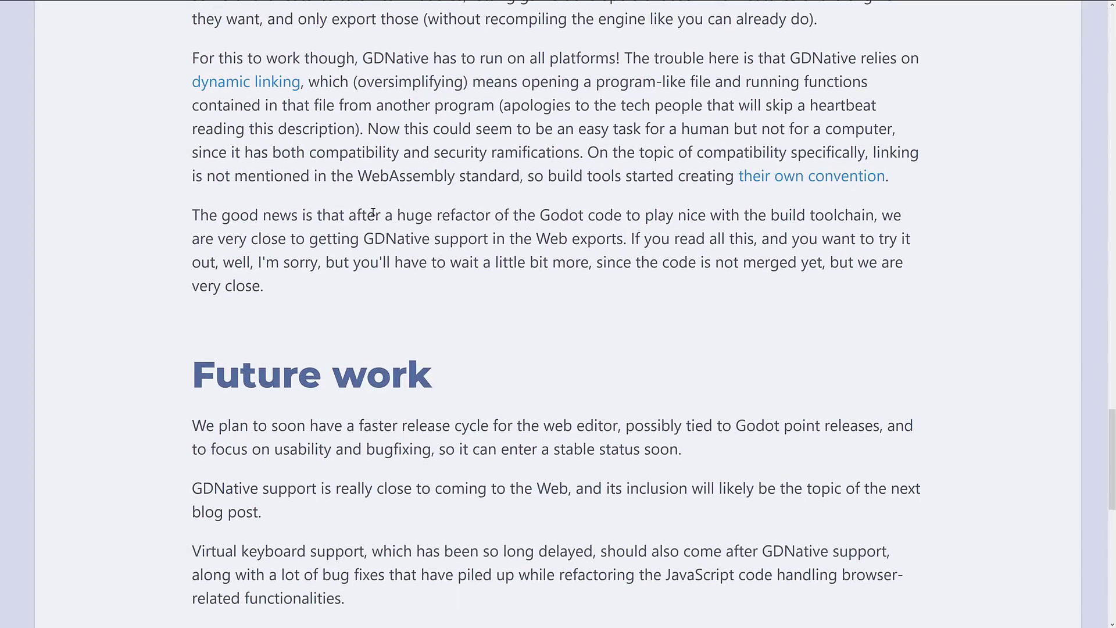
{"action": "left_click_drag", "start_coordinate": [375, 215], "coordinate": [604, 240]}
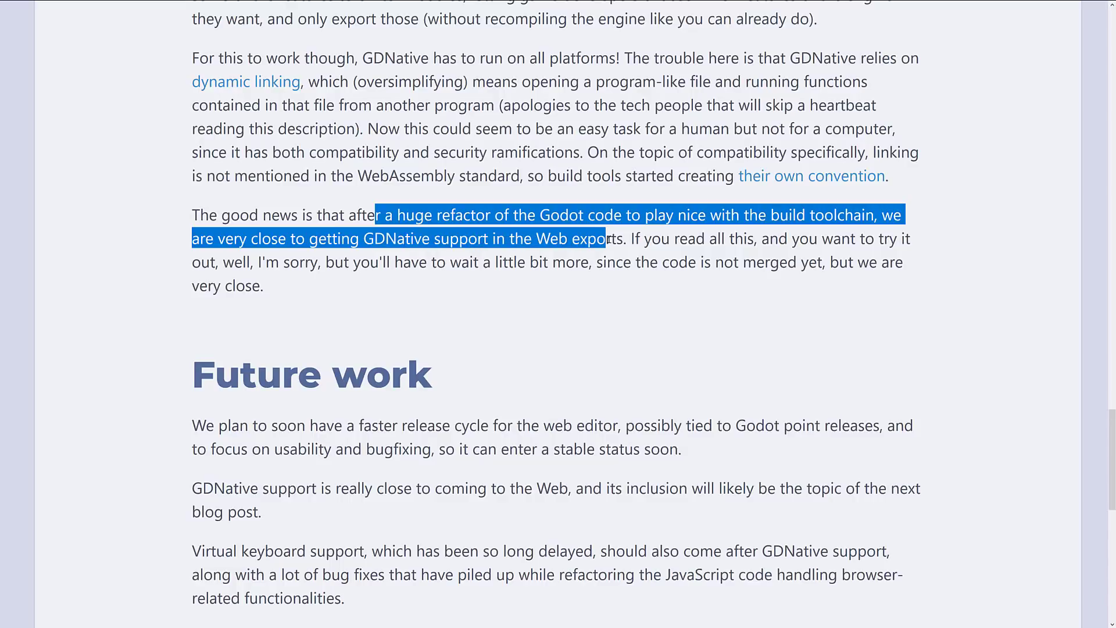
{"action": "left_click", "coordinate": [608, 239]}
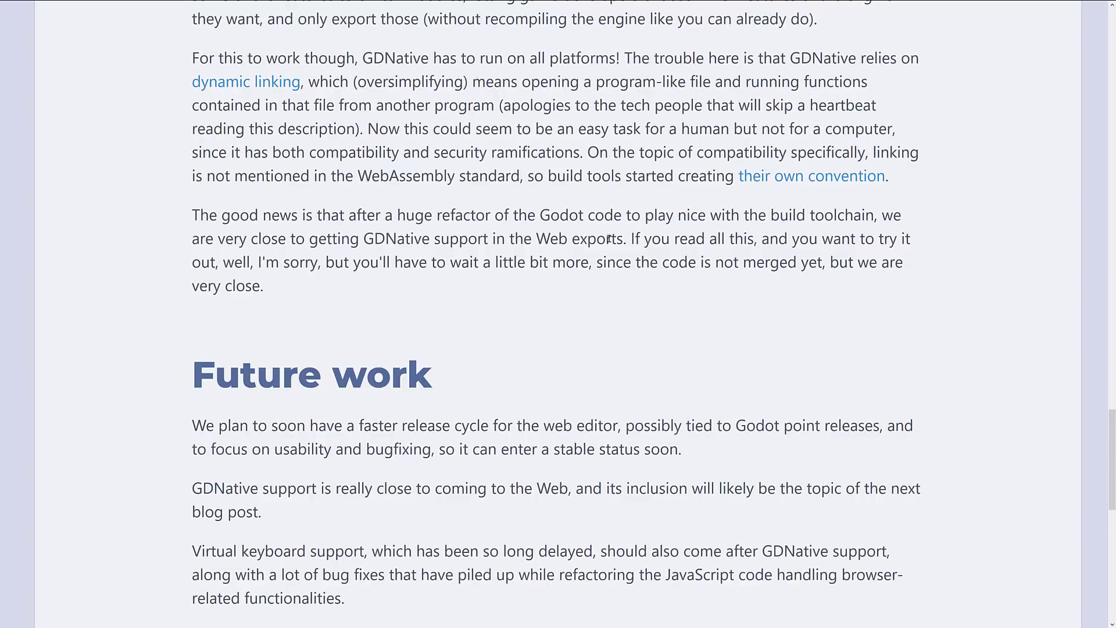
{"action": "scroll", "coordinate": [616, 238], "scroll_direction": "up", "scroll_amount": 10}
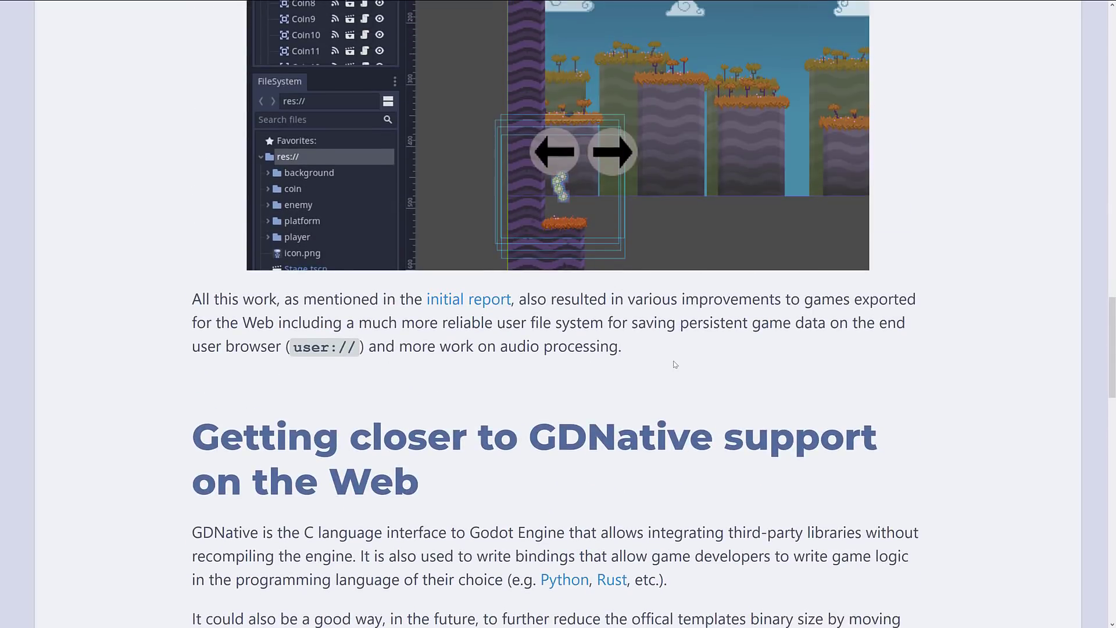
{"action": "scroll", "coordinate": [675, 365], "scroll_direction": "up", "scroll_amount": 4}
{"action": "scroll", "coordinate": [675, 364], "scroll_direction": "up", "scroll_amount": 4}
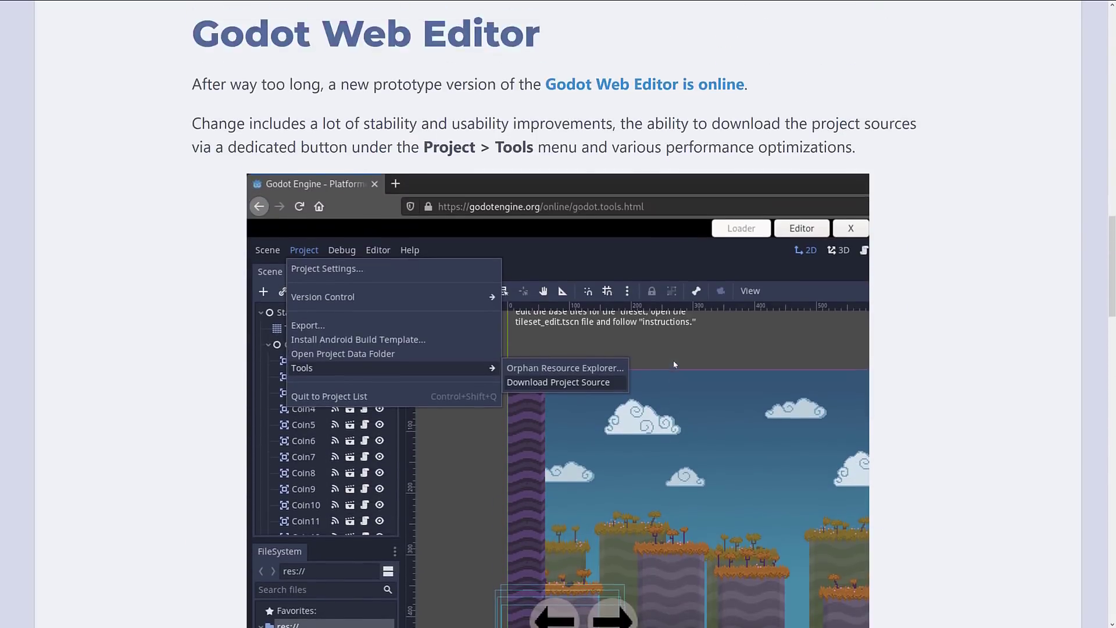
{"action": "left_click_drag", "start_coordinate": [240, 163], "coordinate": [980, 193]}
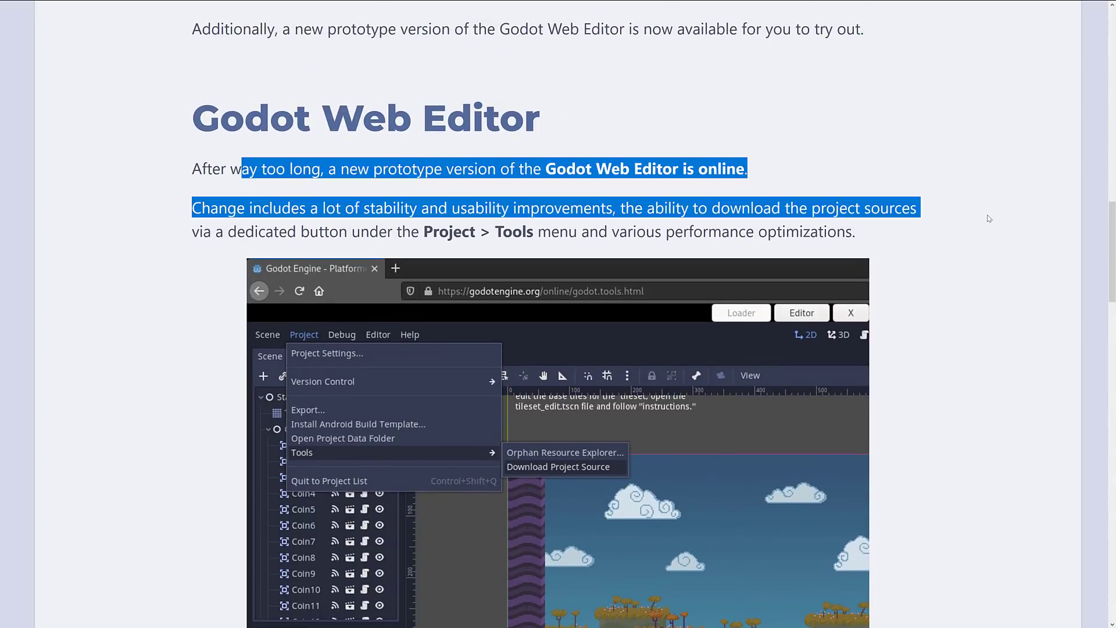
{"action": "left_click", "coordinate": [972, 213]}
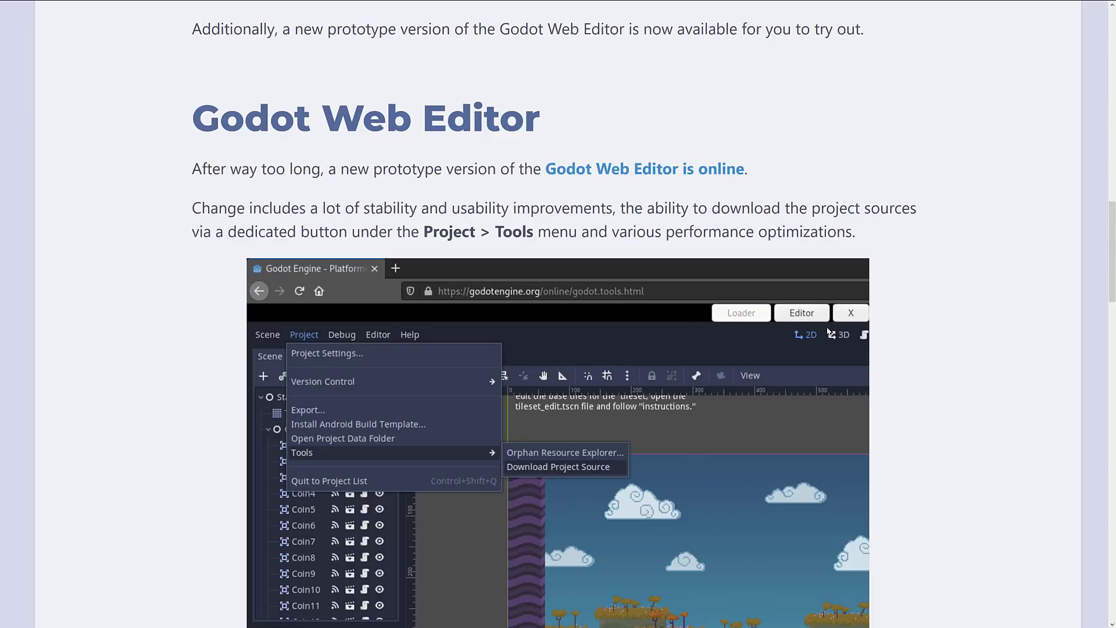
{"action": "scroll", "coordinate": [828, 331], "scroll_direction": "down", "scroll_amount": 10}
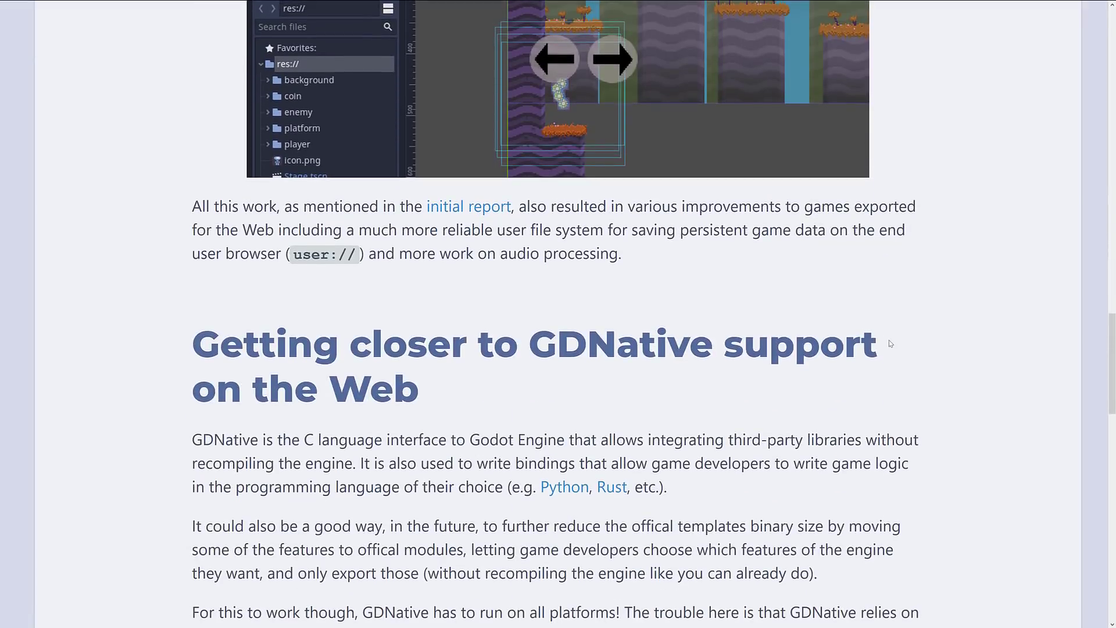
{"action": "scroll", "coordinate": [890, 344], "scroll_direction": "down", "scroll_amount": 6}
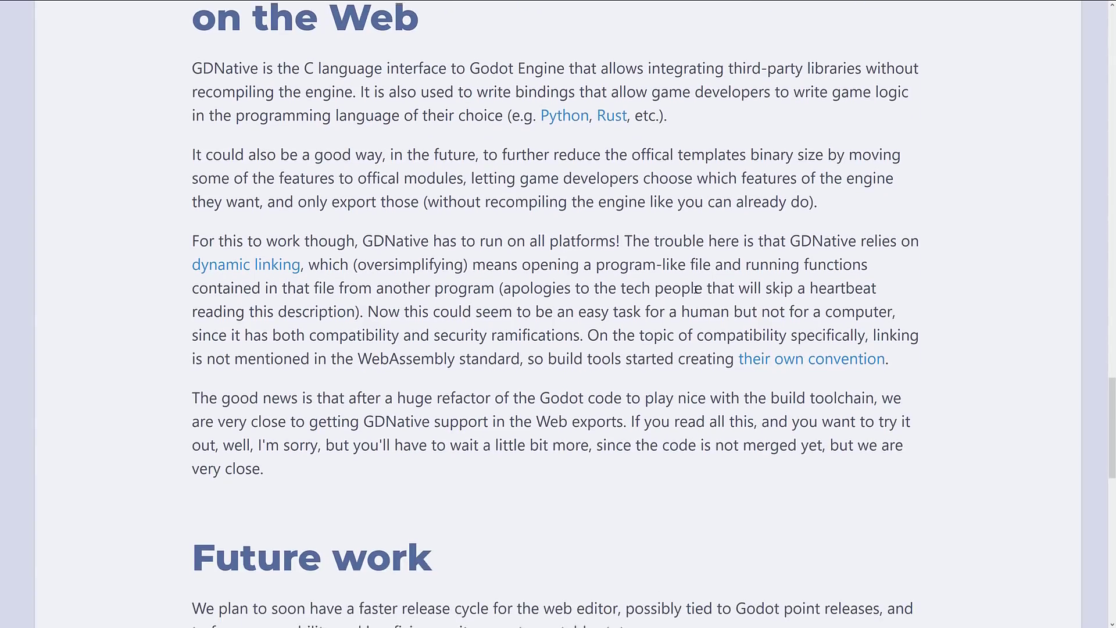
{"action": "scroll", "coordinate": [697, 289], "scroll_direction": "down", "scroll_amount": 8}
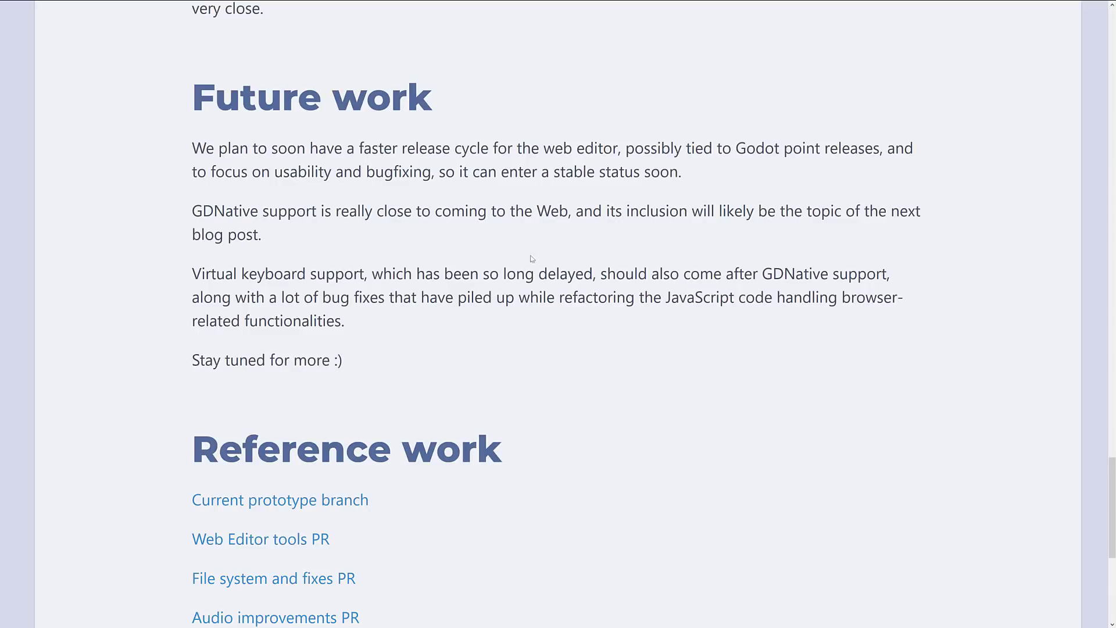
{"action": "scroll", "coordinate": [531, 259], "scroll_direction": "up", "scroll_amount": 1}
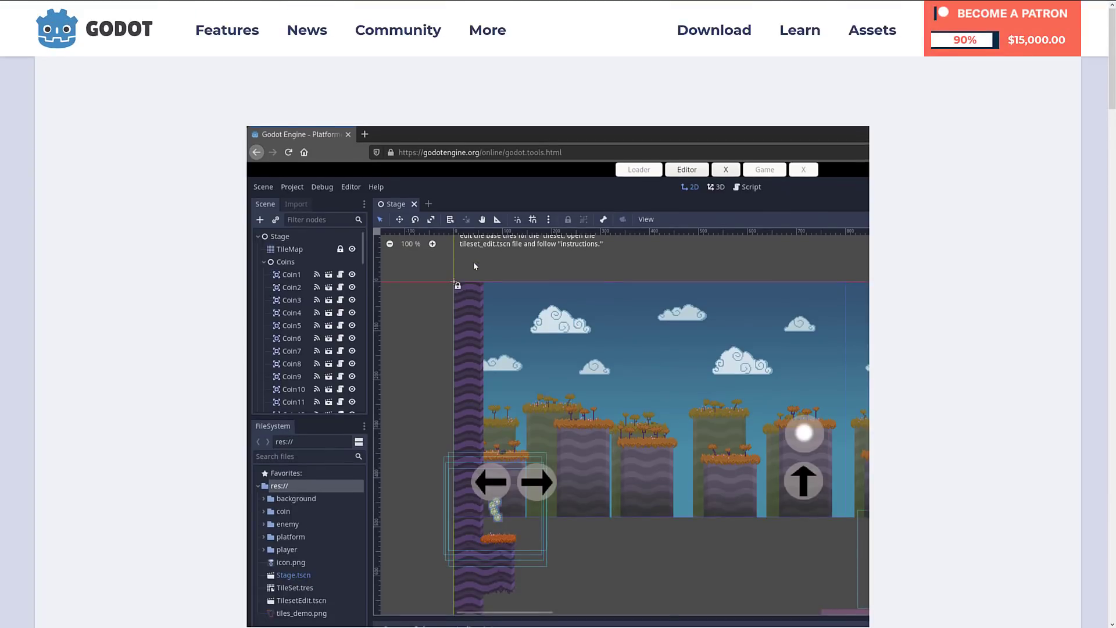
{"action": "scroll", "coordinate": [473, 262], "scroll_direction": "down", "scroll_amount": 2}
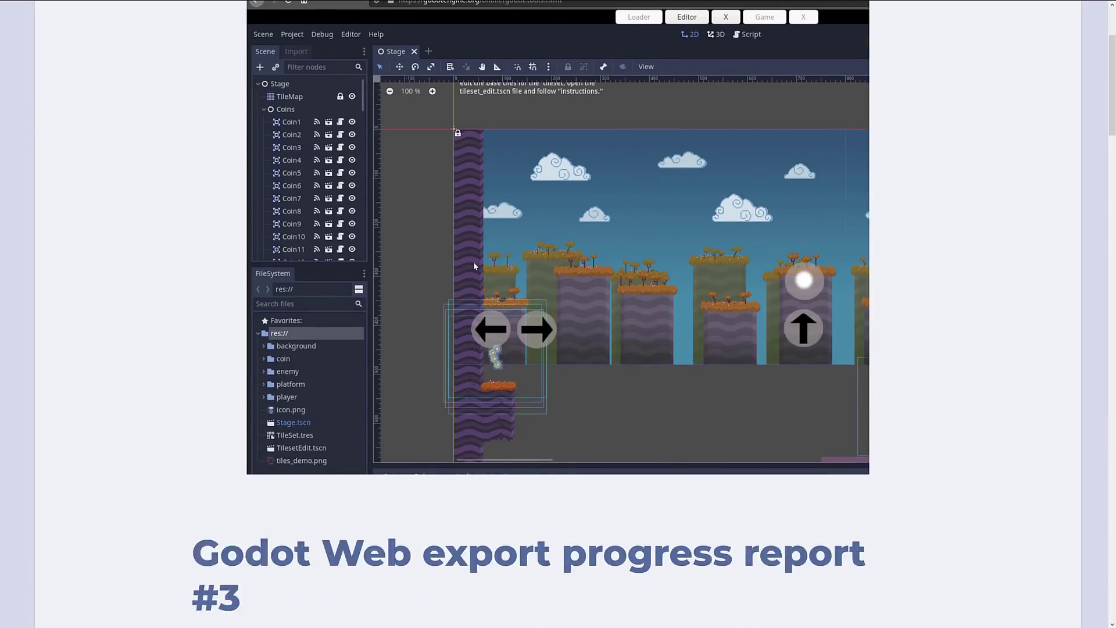
{"action": "scroll", "coordinate": [473, 265], "scroll_direction": "down", "scroll_amount": 3}
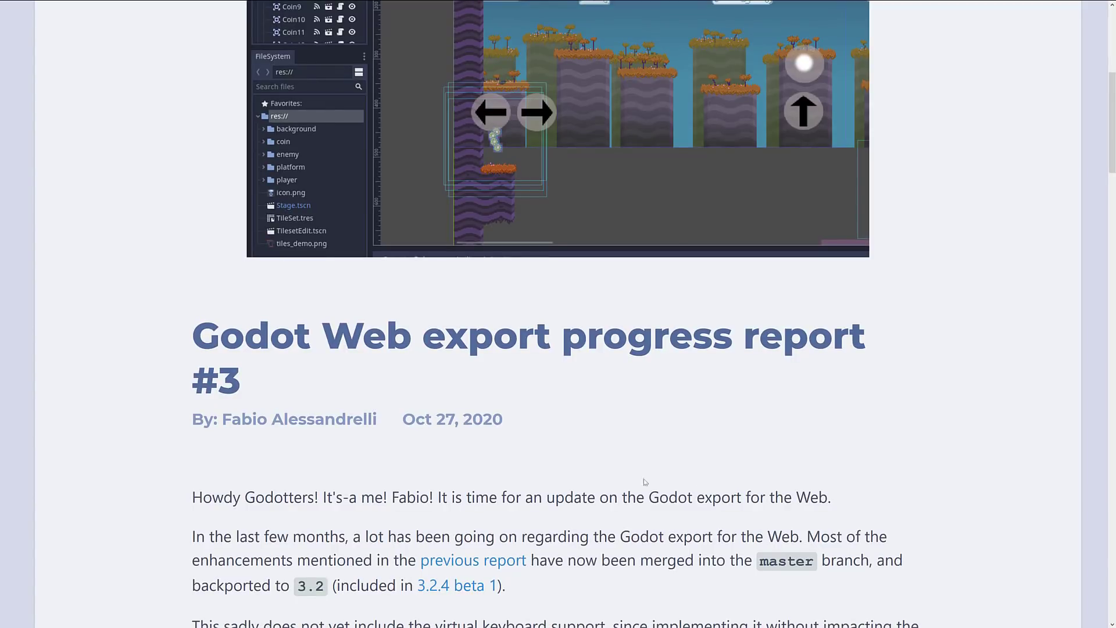
{"action": "scroll", "coordinate": [481, 431], "scroll_direction": "down", "scroll_amount": 3}
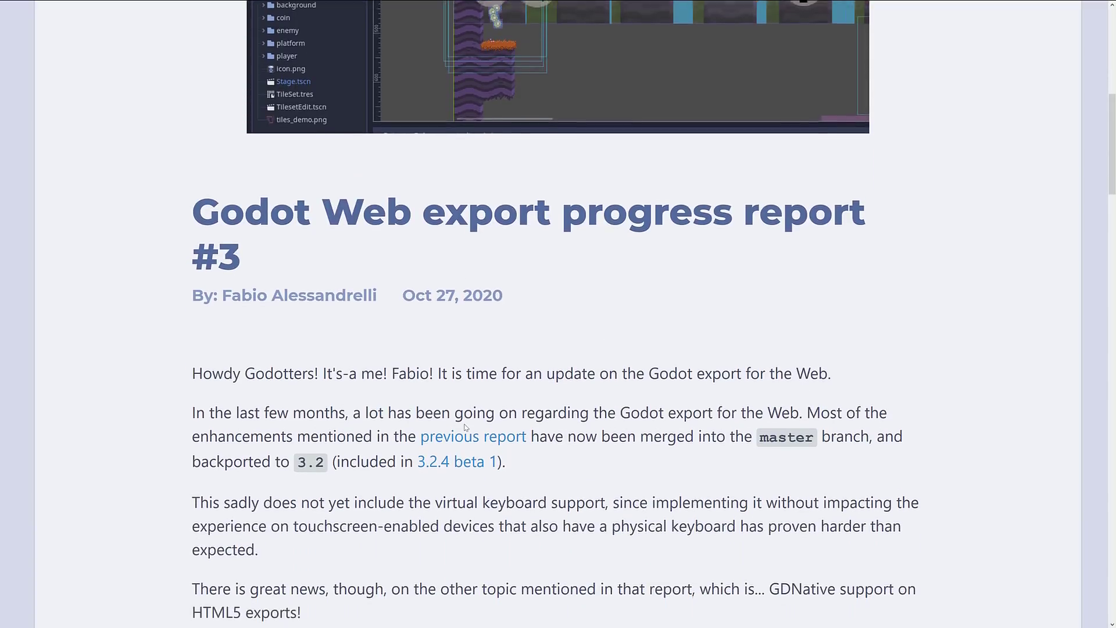
{"action": "scroll", "coordinate": [465, 428], "scroll_direction": "down", "scroll_amount": 1}
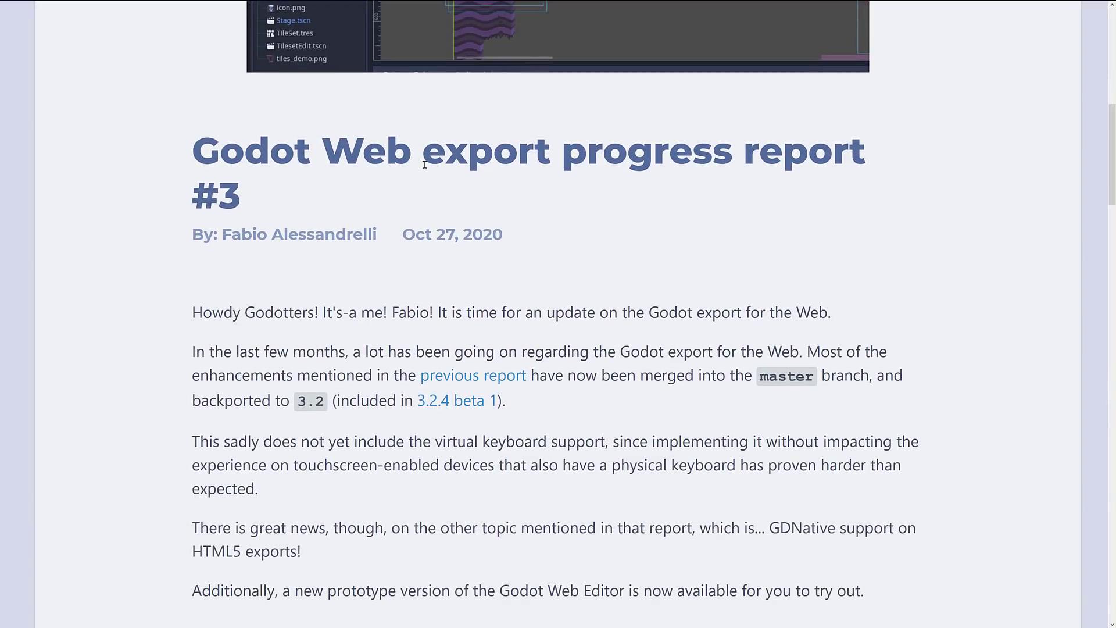
{"action": "scroll", "coordinate": [473, 248], "scroll_direction": "down", "scroll_amount": 5}
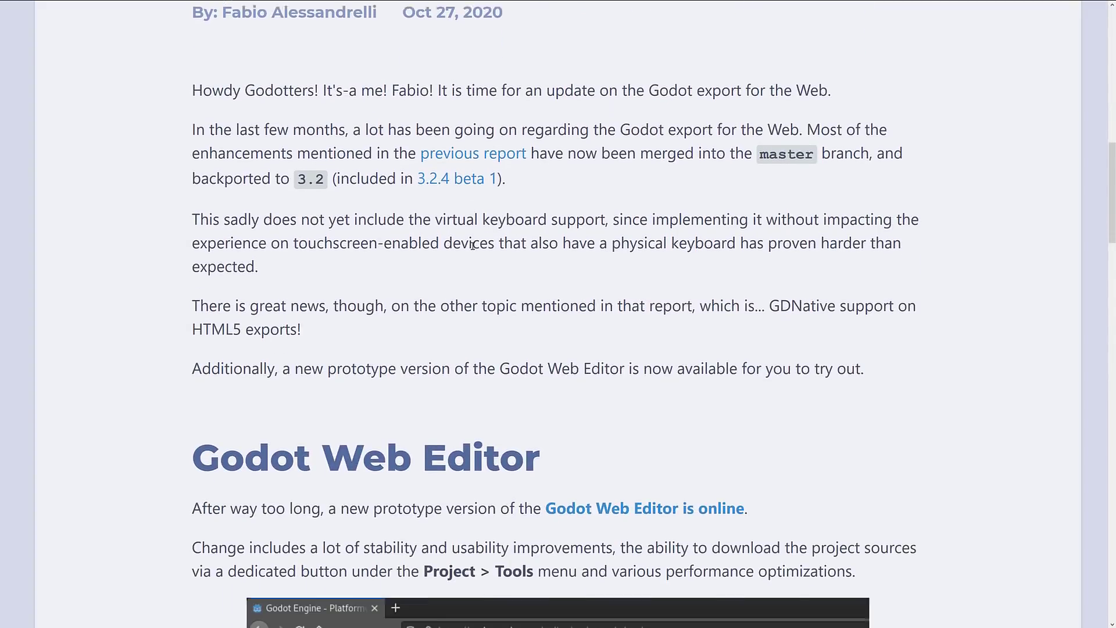
{"action": "scroll", "coordinate": [470, 232], "scroll_direction": "up", "scroll_amount": 13}
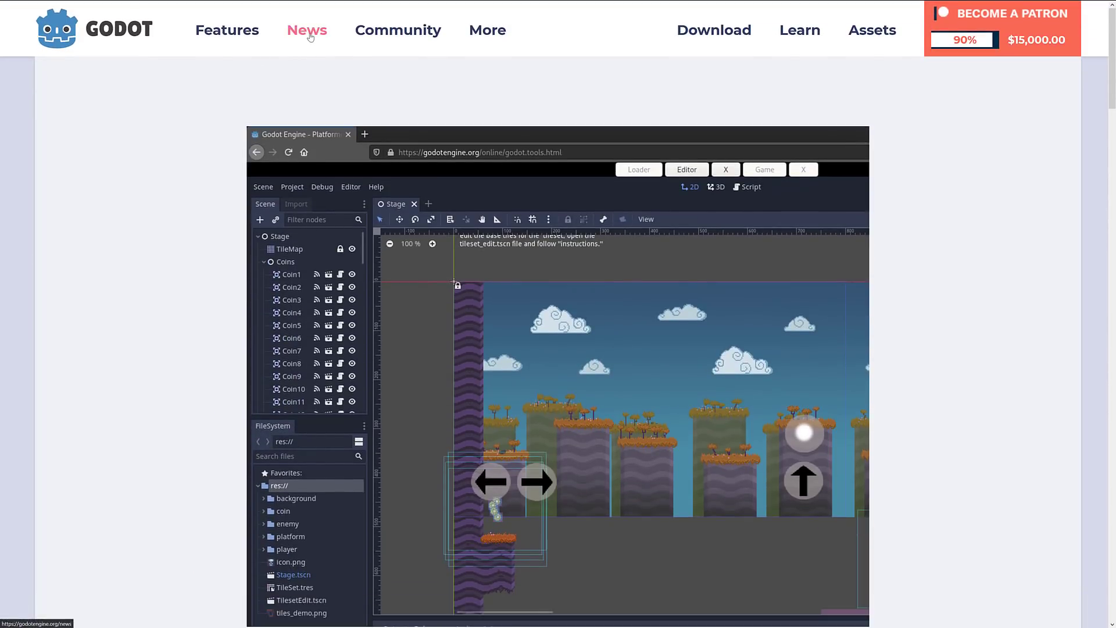
Step: Go to the website's News page and scroll through the recent articles list
{"action": "left_click", "coordinate": [310, 37]}
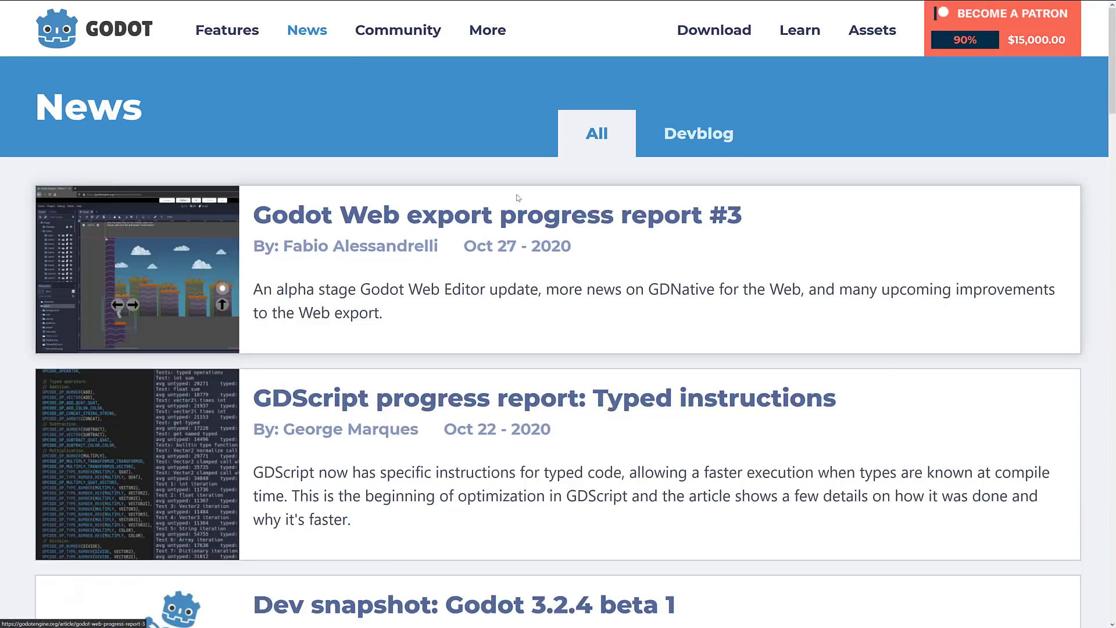
{"action": "scroll", "coordinate": [261, 317], "scroll_direction": "down", "scroll_amount": 2}
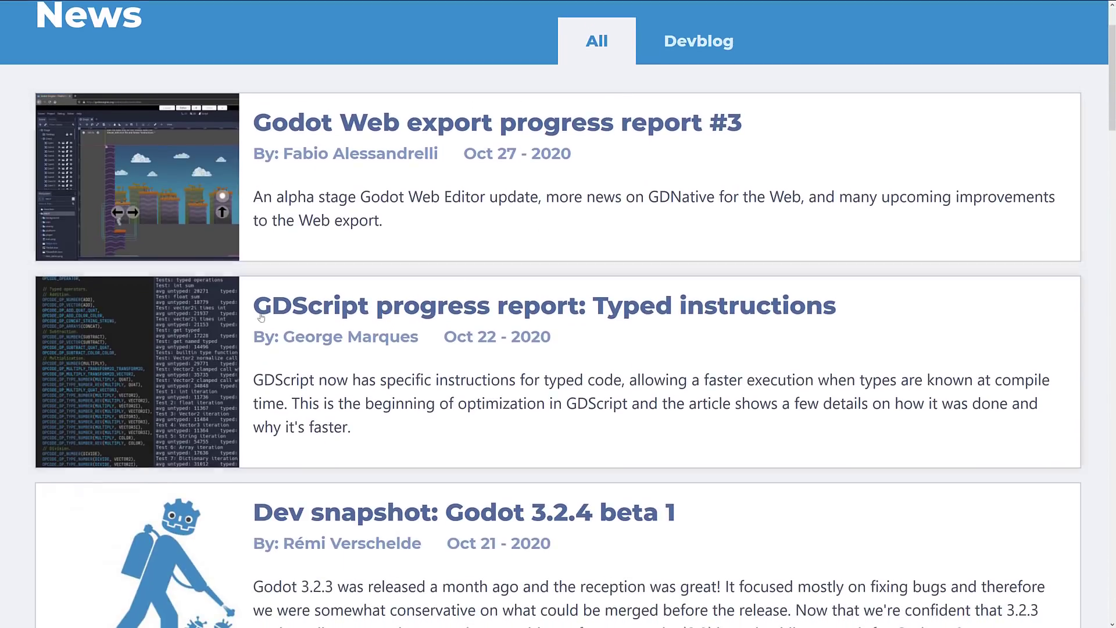
Step: Open the 'GDScript progress report: Typed instructions' article and scroll through it
{"action": "left_click", "coordinate": [340, 307]}
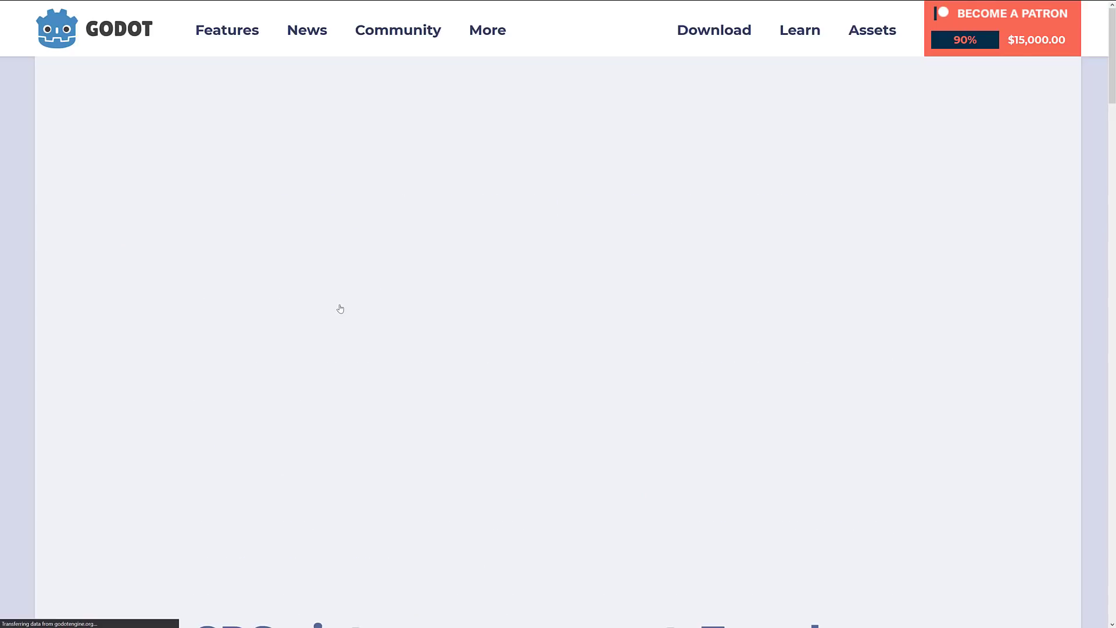
{"action": "scroll", "coordinate": [430, 330], "scroll_direction": "down", "scroll_amount": 1}
{"action": "scroll", "coordinate": [430, 328], "scroll_direction": "down", "scroll_amount": 10}
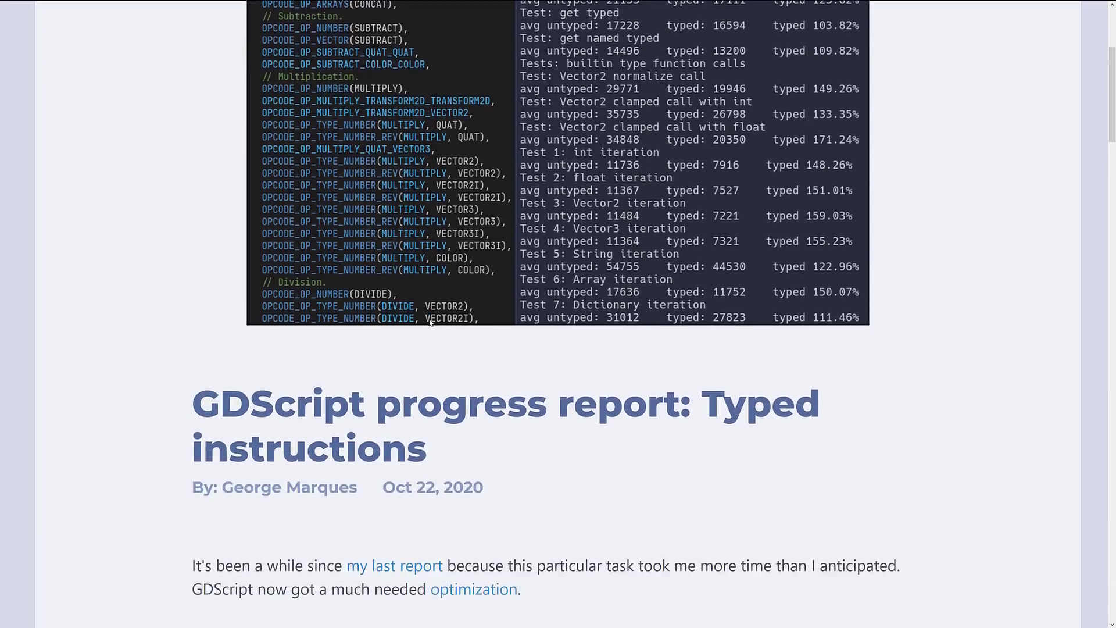
{"action": "scroll", "coordinate": [410, 356], "scroll_direction": "down", "scroll_amount": 2}
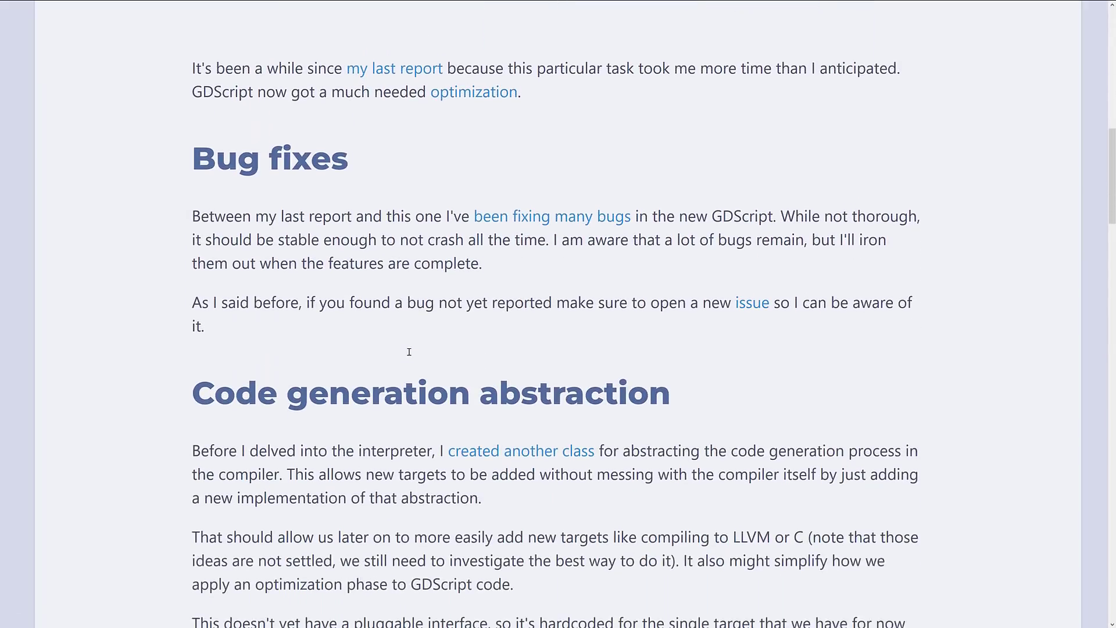
{"action": "scroll", "coordinate": [410, 355], "scroll_direction": "down", "scroll_amount": 2}
{"action": "scroll", "coordinate": [410, 355], "scroll_direction": "down", "scroll_amount": 8}
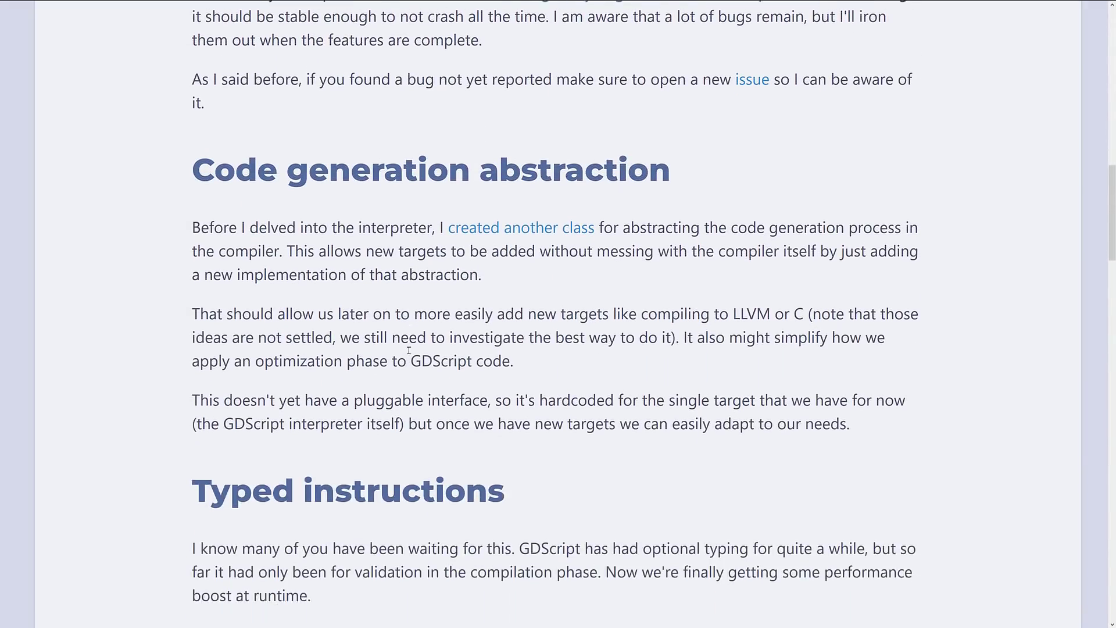
Step: Finish the GDScript article, then reopen Web export progress report #3 from News
{"action": "scroll", "coordinate": [585, 232], "scroll_direction": "down", "scroll_amount": 10}
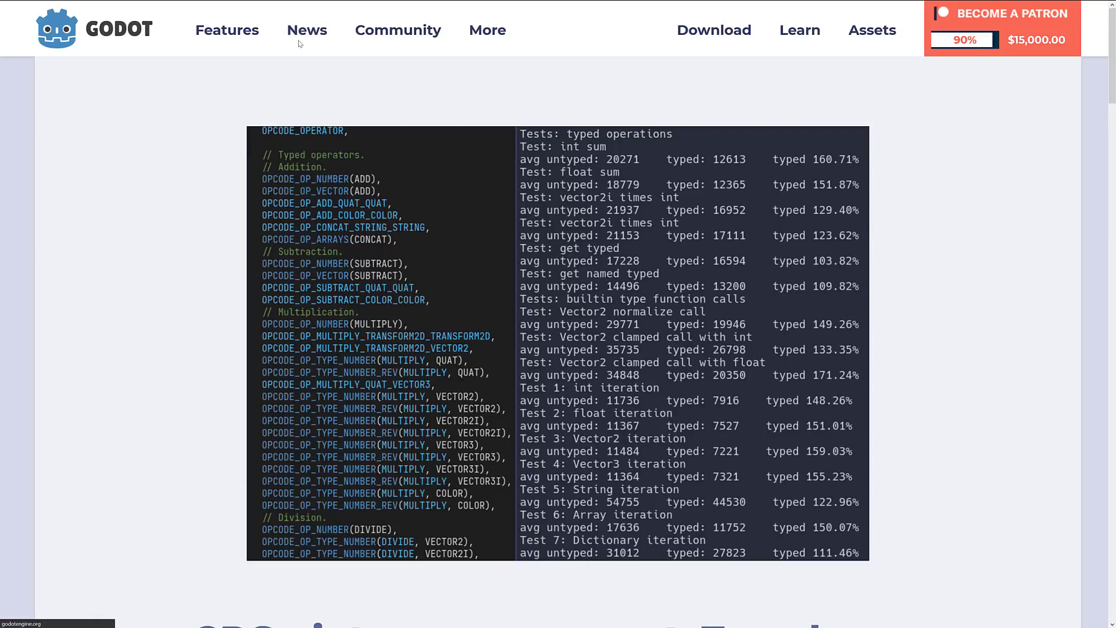
{"action": "left_click", "coordinate": [301, 38]}
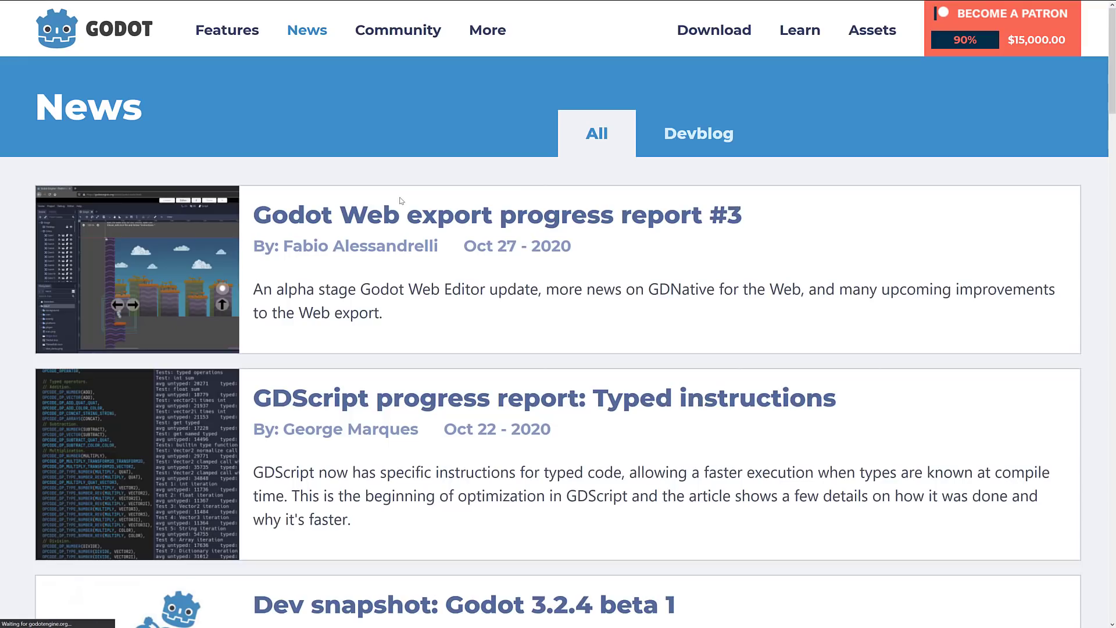
{"action": "left_click", "coordinate": [496, 221]}
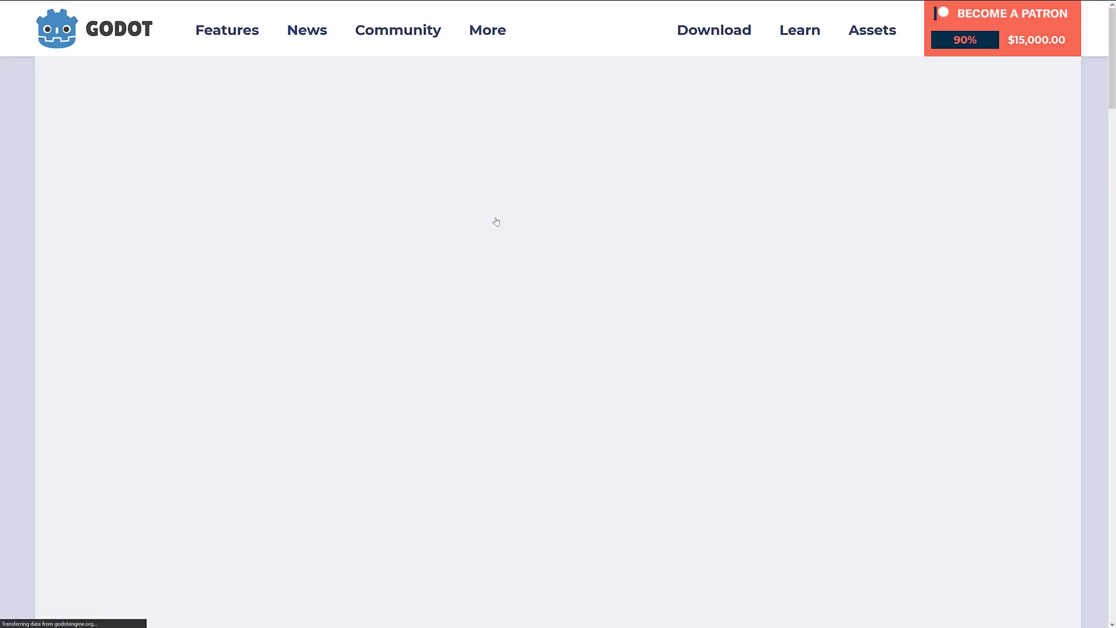